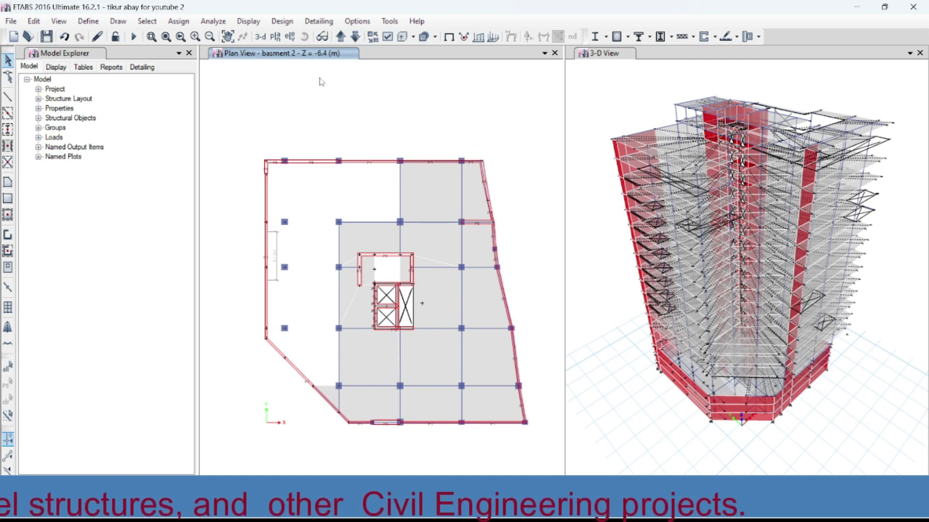
- Open the load pattern definitions and enter EQX+ as the name for a new load
left_click(88, 21)
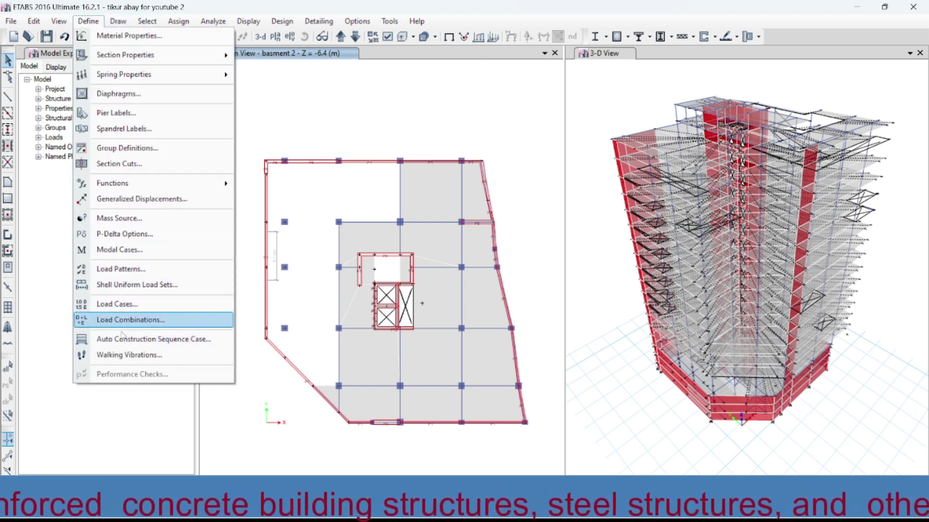
left_click(127, 269)
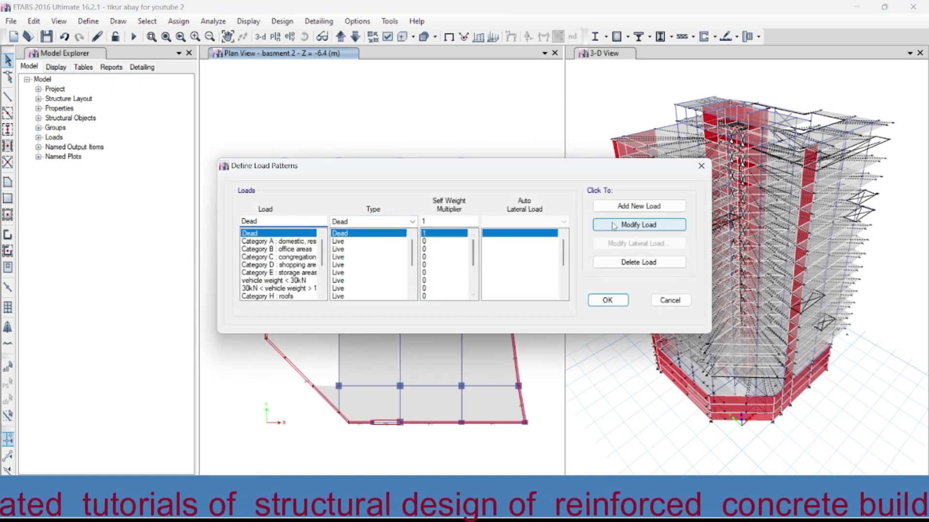
left_click_drag(264, 221, 241, 221)
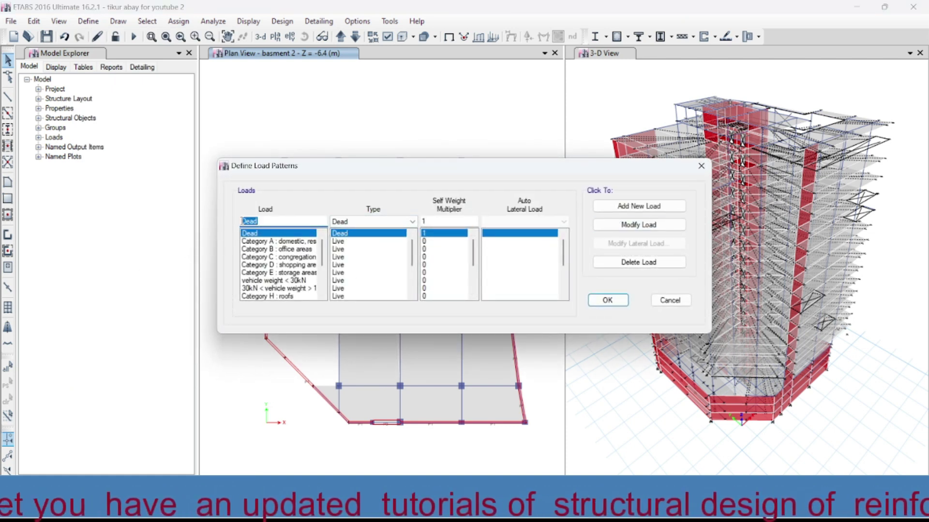
type("s")
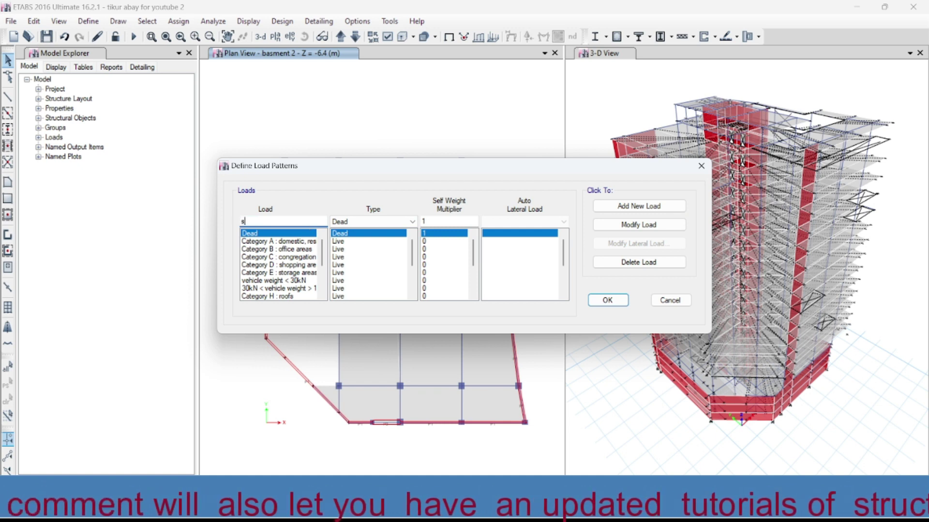
key("BackSpace")
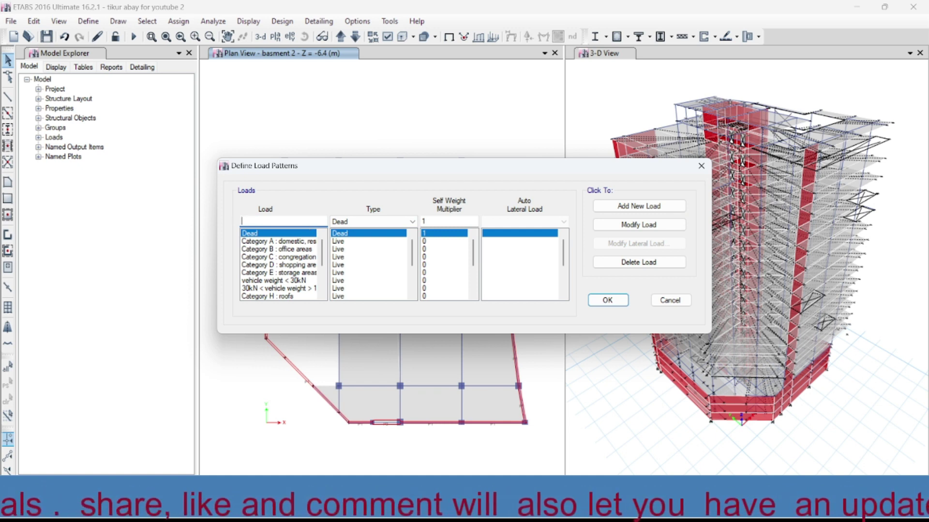
type("EQ")
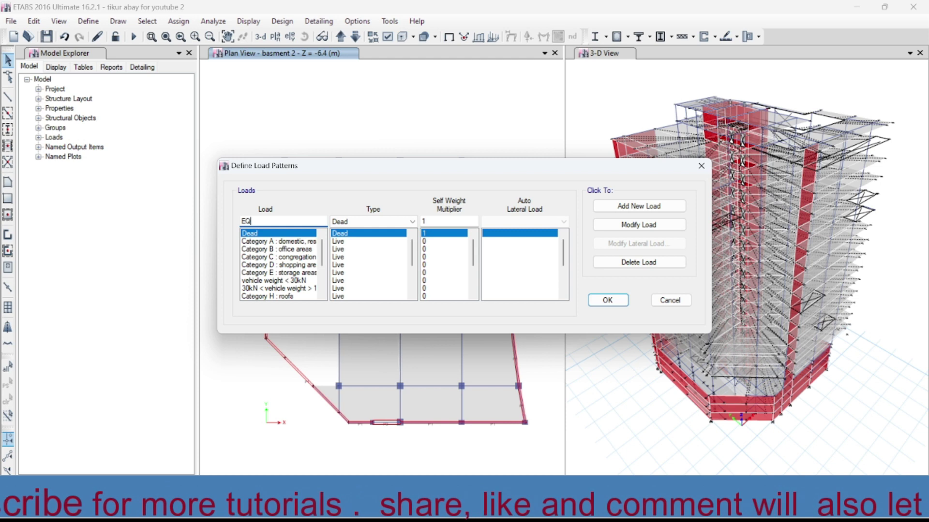
type("X")
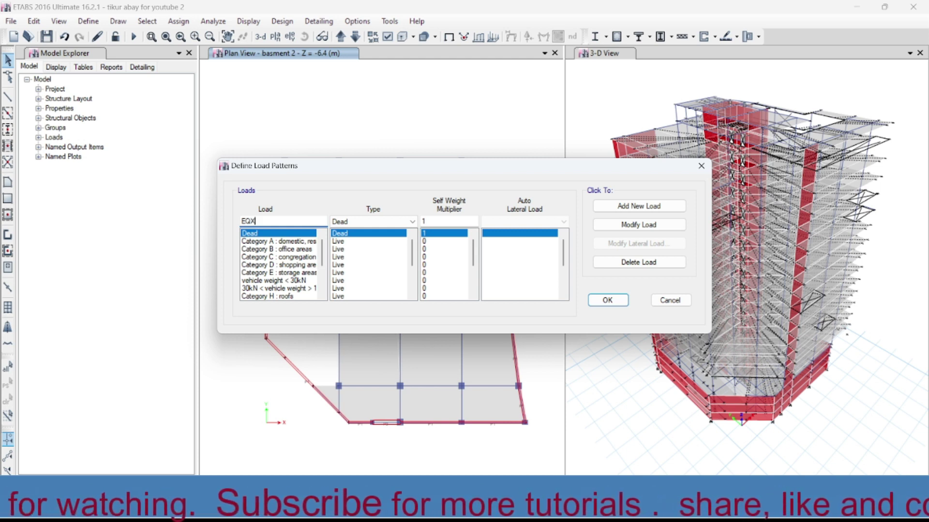
type("+")
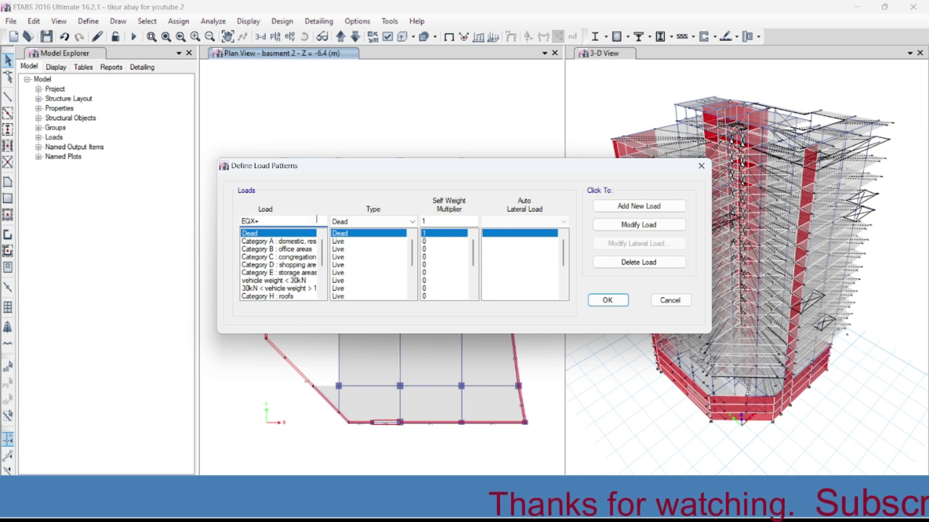
- Set the EQX+ load type to Seismic with EUROCODE8 2004 as auto lateral load, and add it to the load patterns
left_click(346, 221)
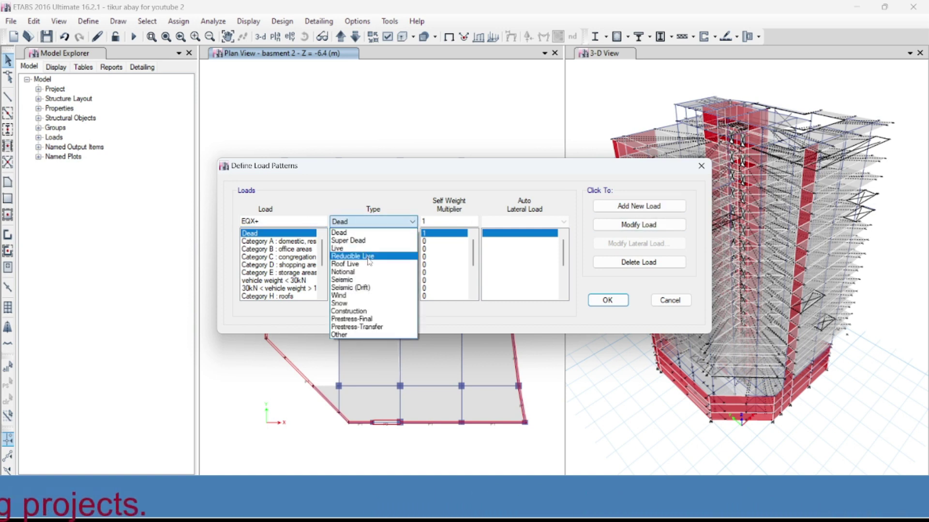
left_click(349, 280)
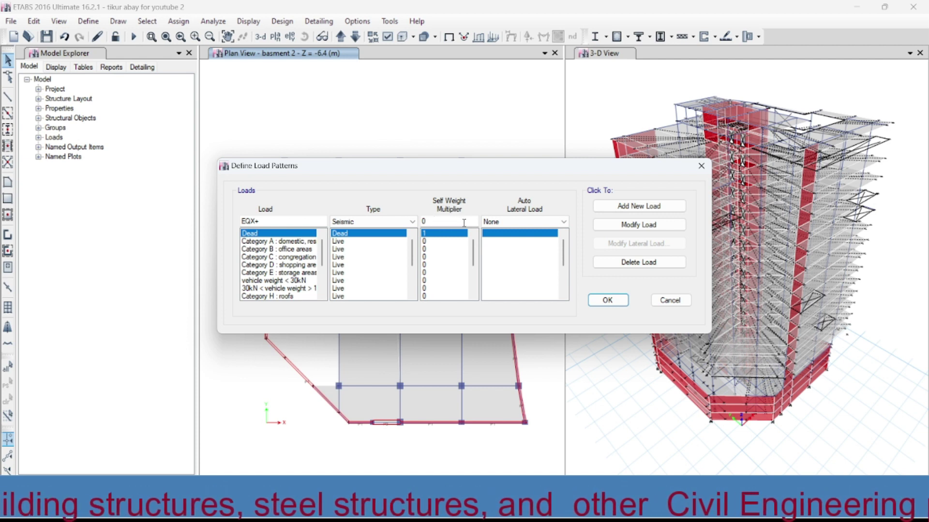
left_click(527, 225)
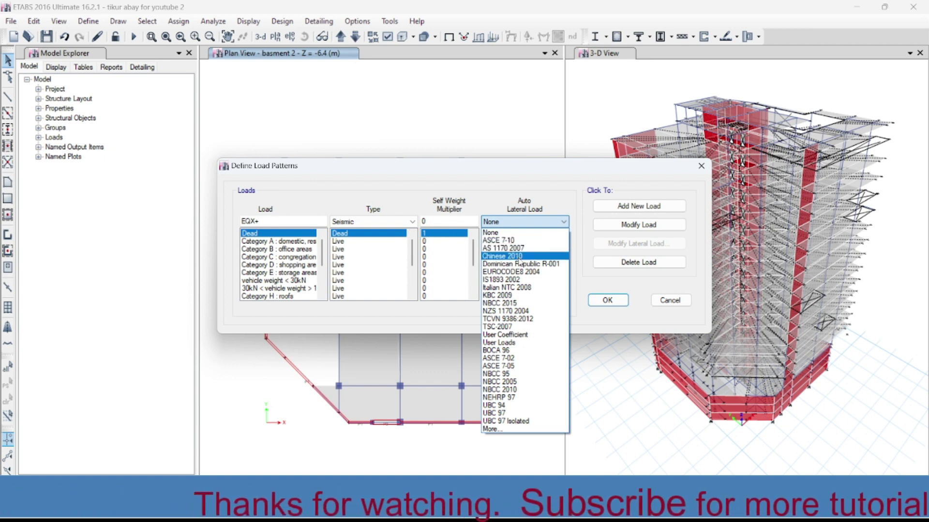
left_click(541, 273)
left_click(637, 206)
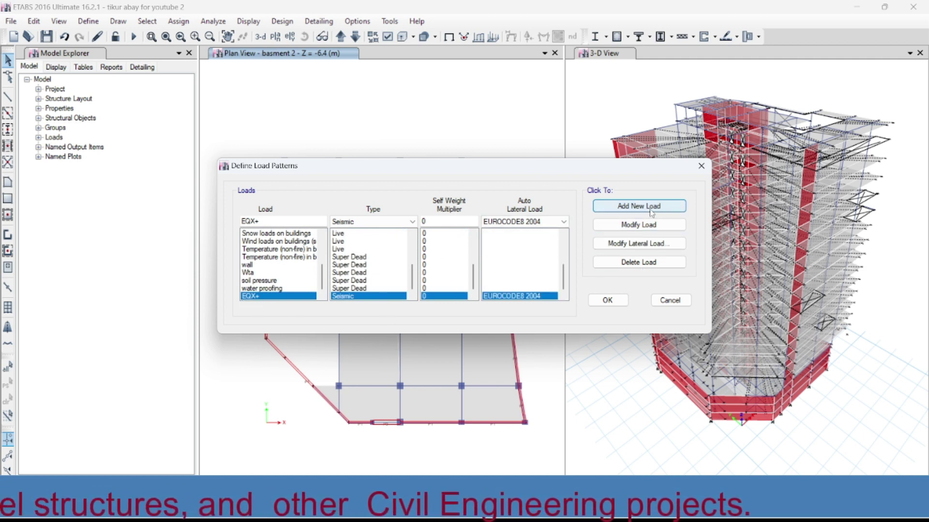
left_click(643, 226)
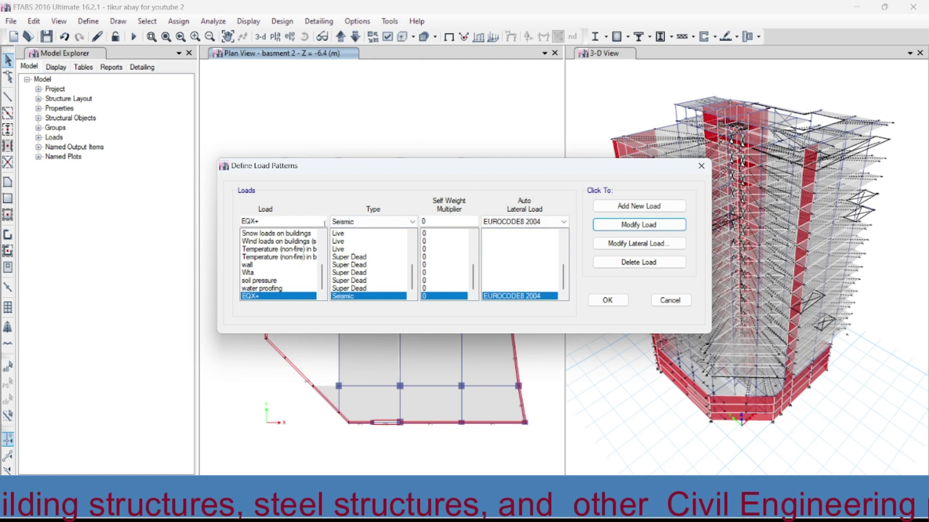
left_click(631, 244)
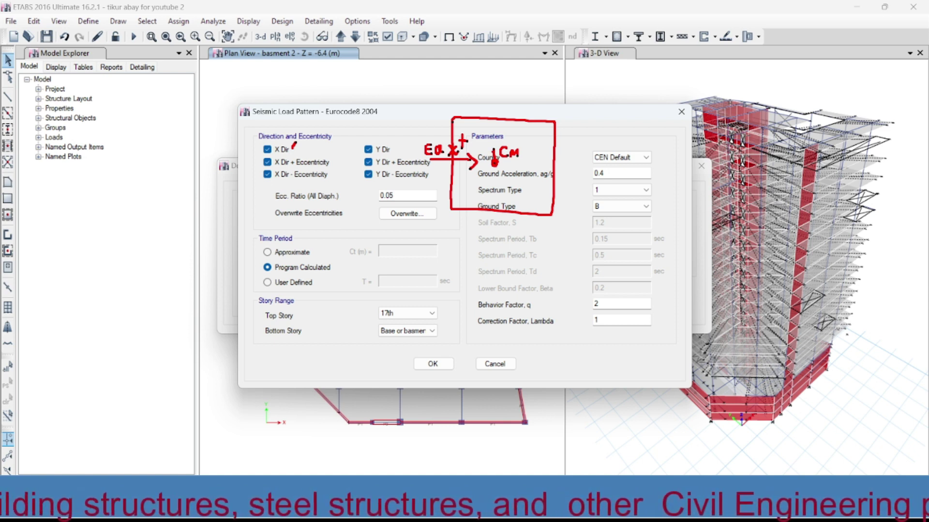
mouse_move(491, 149)
left_mouse_down()
mouse_move(498, 148)
mouse_move(488, 157)
left_mouse_up()
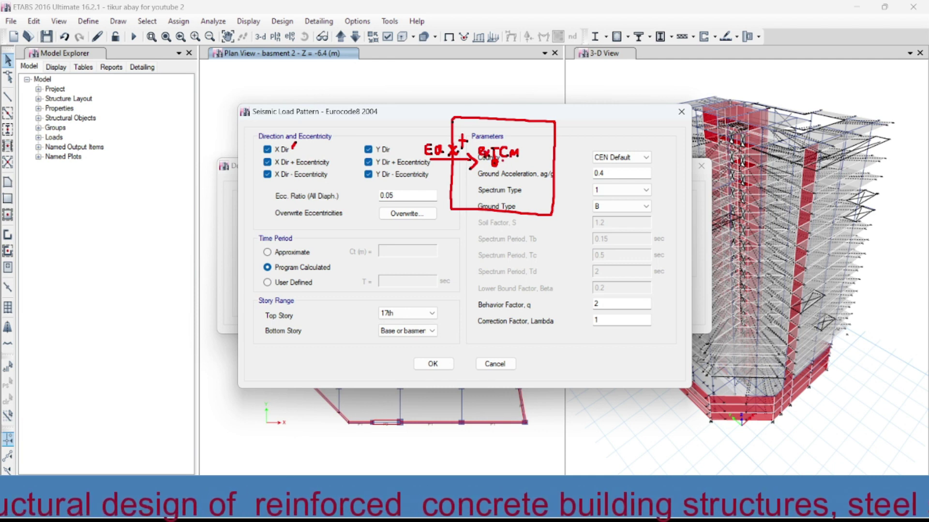
left_click_drag(431, 143, 496, 144)
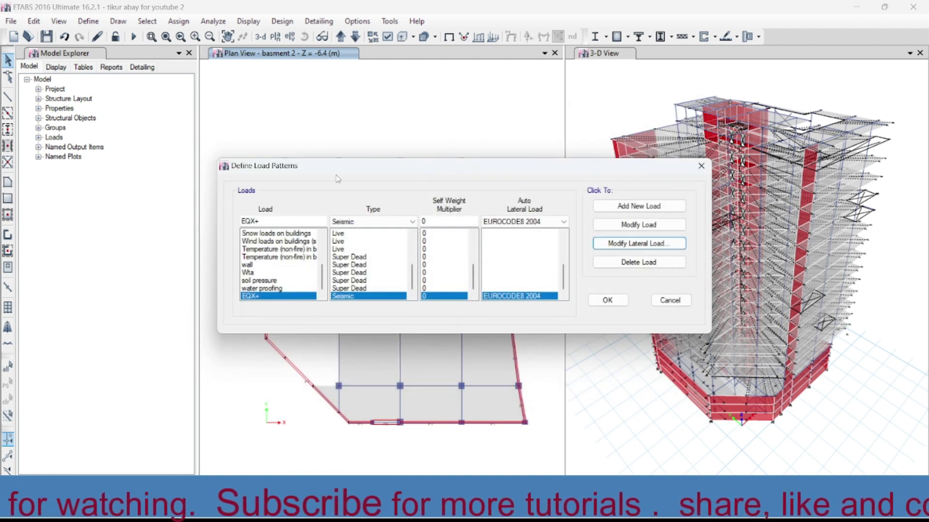
- Edit the lateral load of EQX+ so that only X Dir + Eccentricity remains enabled
left_click(631, 243)
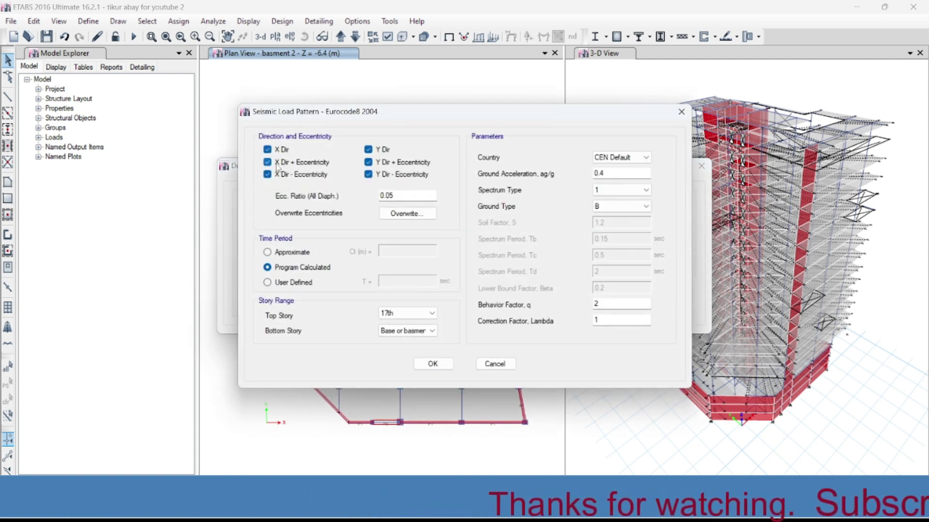
left_click(267, 149)
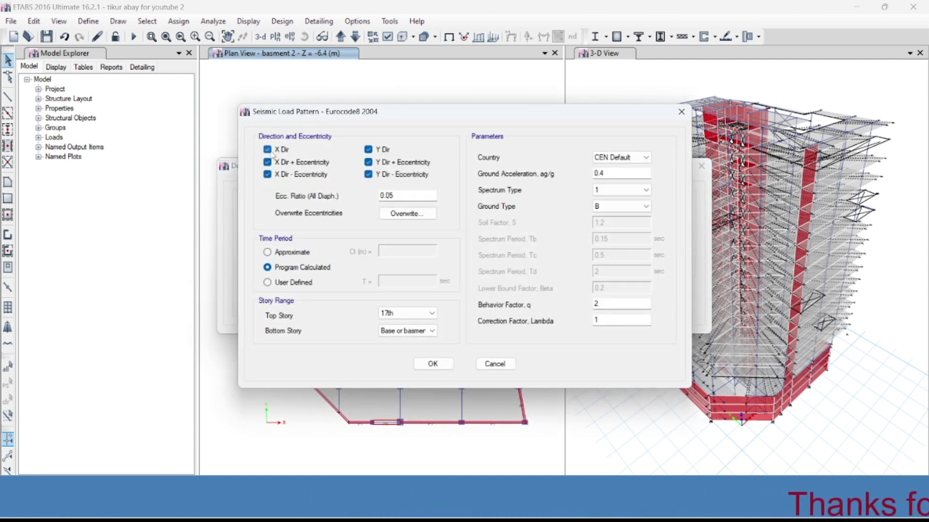
left_click(268, 174)
left_click(368, 149)
left_click(368, 162)
left_click(368, 175)
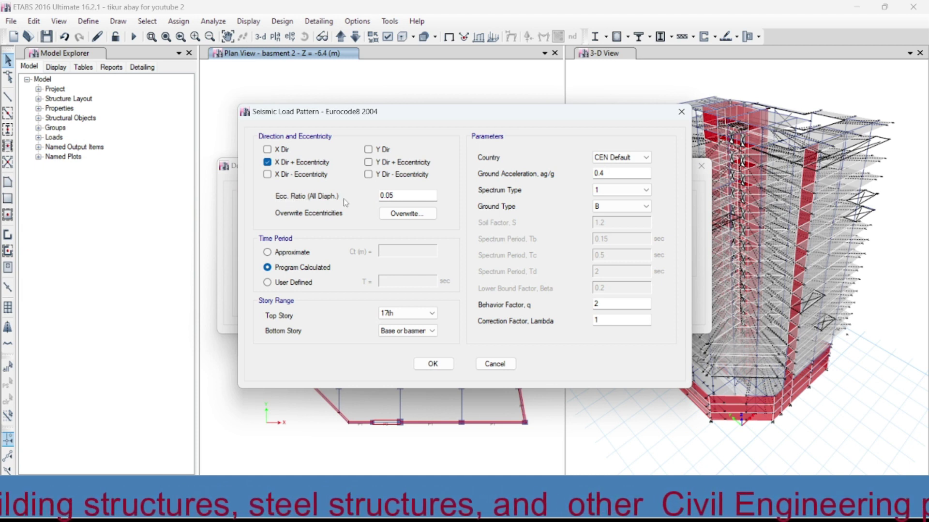
left_click(400, 195)
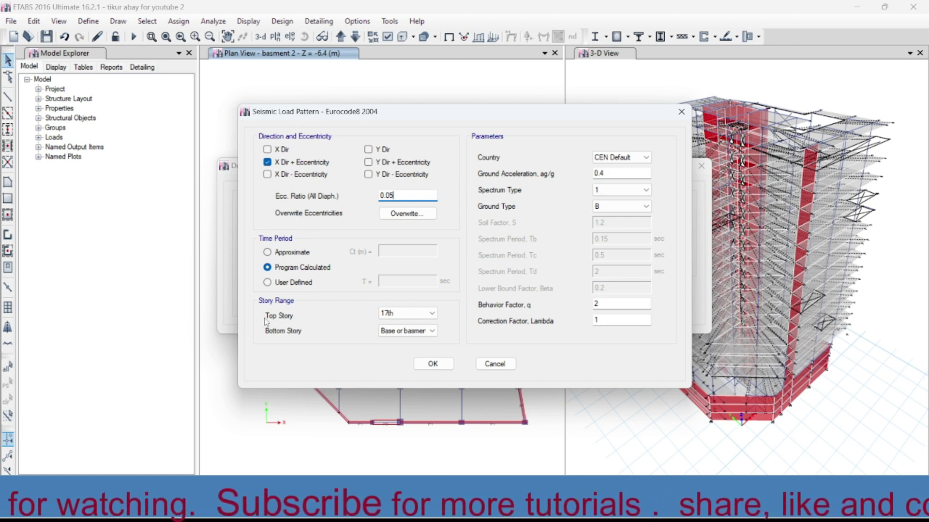
left_click(414, 315)
left_click(415, 315)
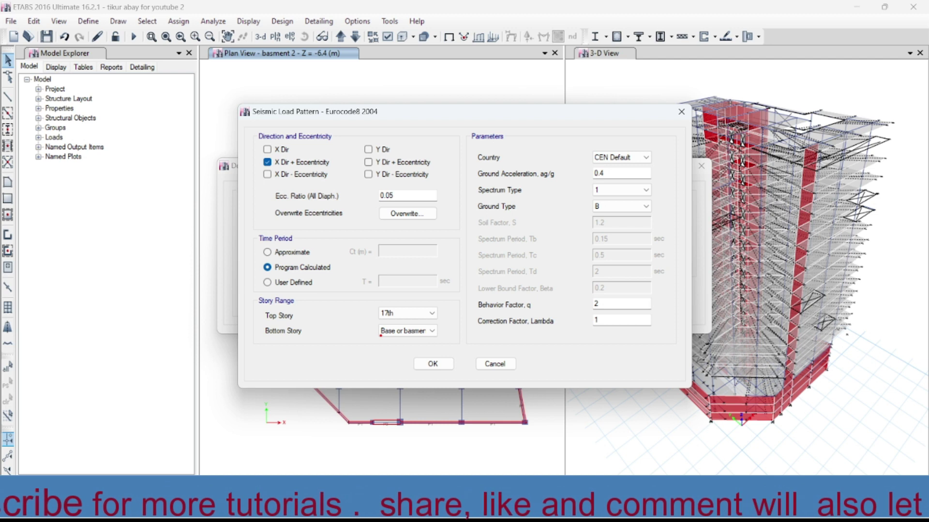
mouse_move(265, 341)
left_mouse_down()
mouse_move(318, 340)
mouse_move(282, 353)
mouse_move(328, 362)
mouse_move(333, 351)
mouse_move(334, 361)
left_mouse_up()
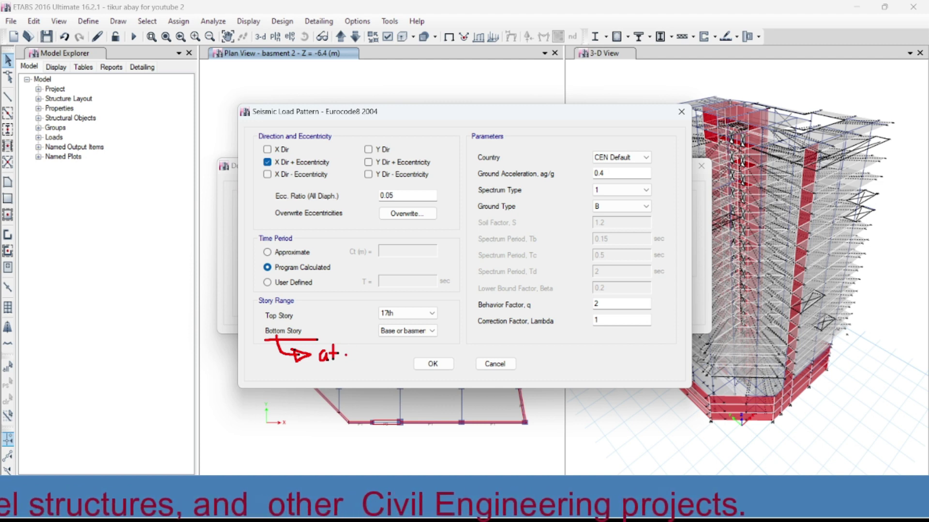
mouse_move(349, 354)
left_mouse_down()
mouse_move(419, 361)
mouse_move(420, 352)
mouse_move(499, 340)
mouse_move(504, 354)
left_mouse_up()
mouse_move(500, 343)
left_mouse_down()
mouse_move(521, 342)
mouse_move(537, 357)
mouse_move(549, 338)
left_mouse_up()
mouse_move(556, 334)
left_mouse_down()
mouse_move(563, 351)
mouse_move(594, 359)
mouse_move(605, 346)
mouse_move(647, 349)
left_mouse_up()
left_click(600, 341)
mouse_move(337, 364)
left_mouse_down()
mouse_move(380, 371)
mouse_move(338, 373)
left_mouse_up()
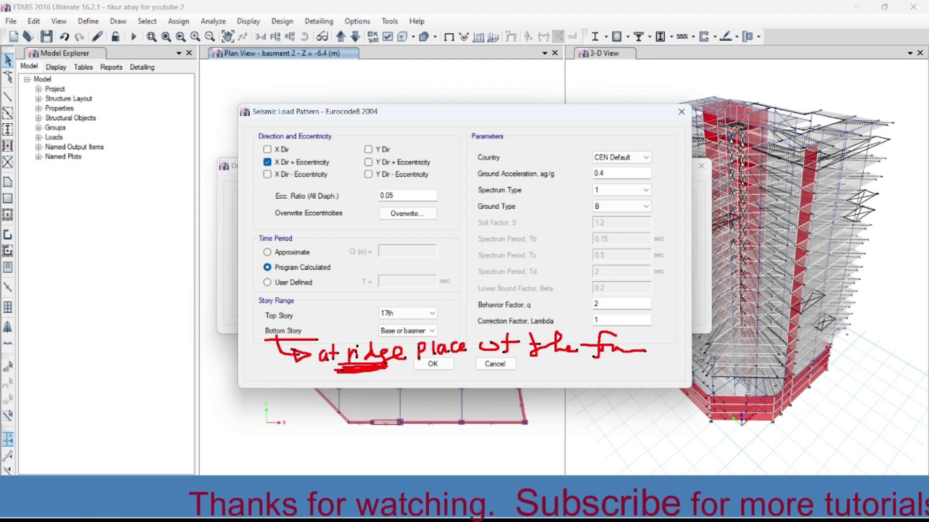
left_click_drag(831, 346, 878, 292)
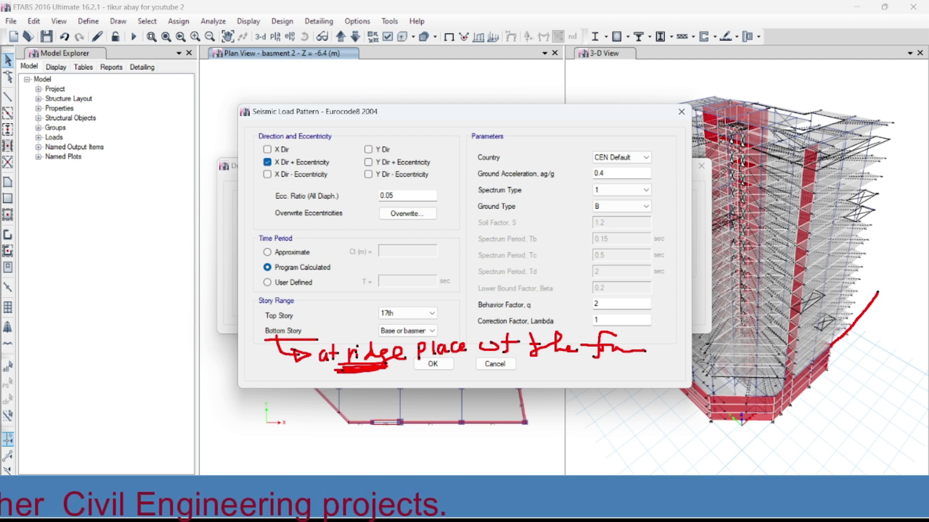
key("Escape")
- Set the bottom story of the EQX+ seismic load's story range to ground
left_click(408, 331)
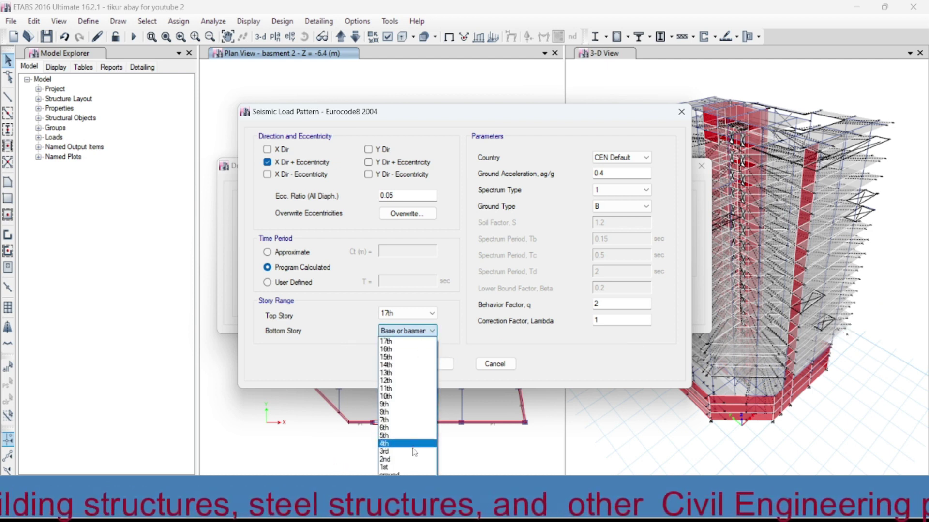
left_click(415, 466)
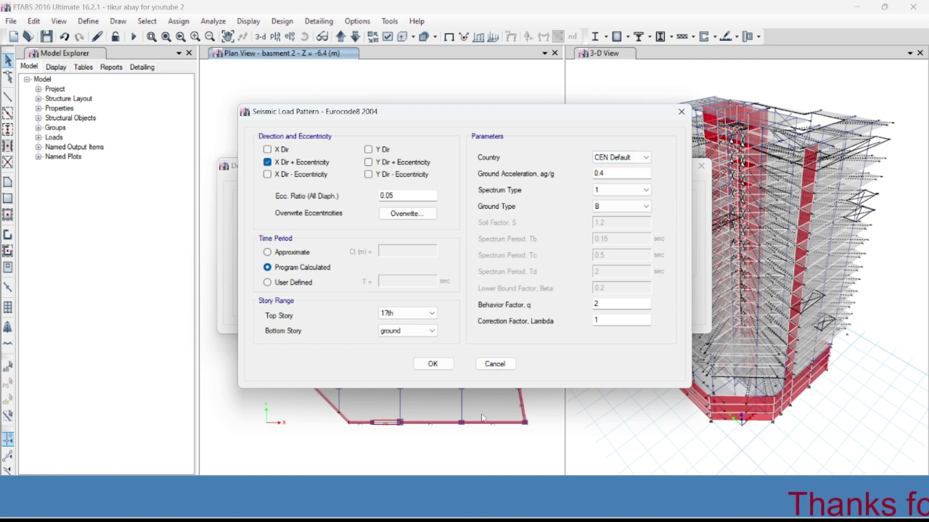
- Switch to the browser and look through the ES EN 1998-1 code for the bedrock acceleration ratio table and seismic hazard map
key("alt+Tab")
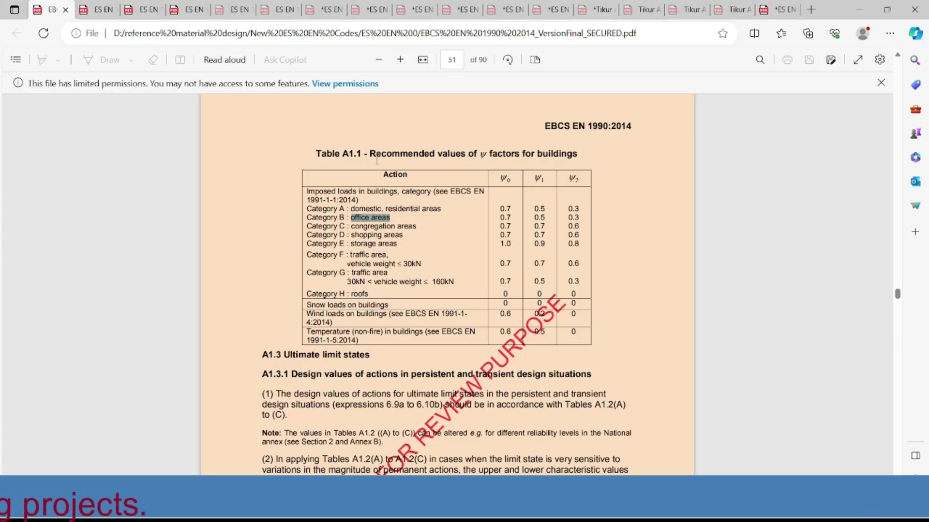
left_click(103, 11)
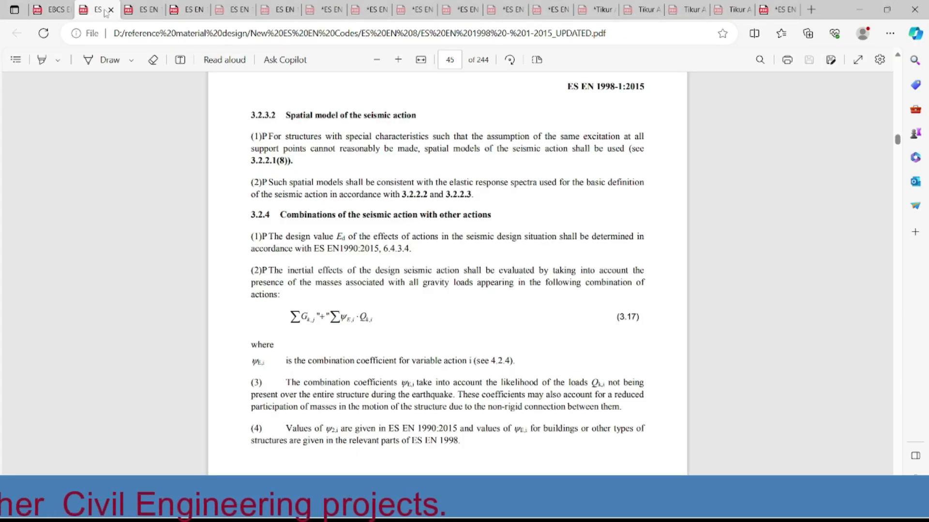
left_click(143, 14)
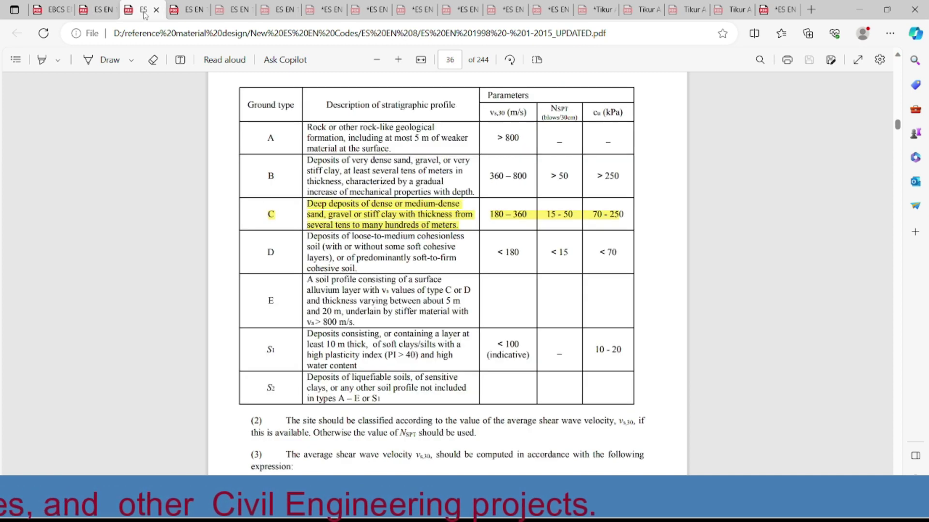
left_click(183, 15)
left_click(234, 17)
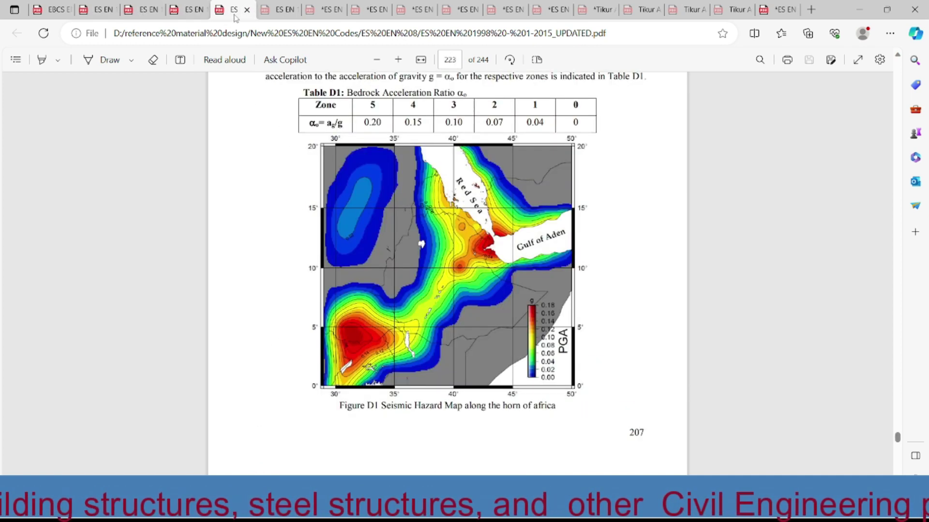
scroll(394, 156, "up", 3)
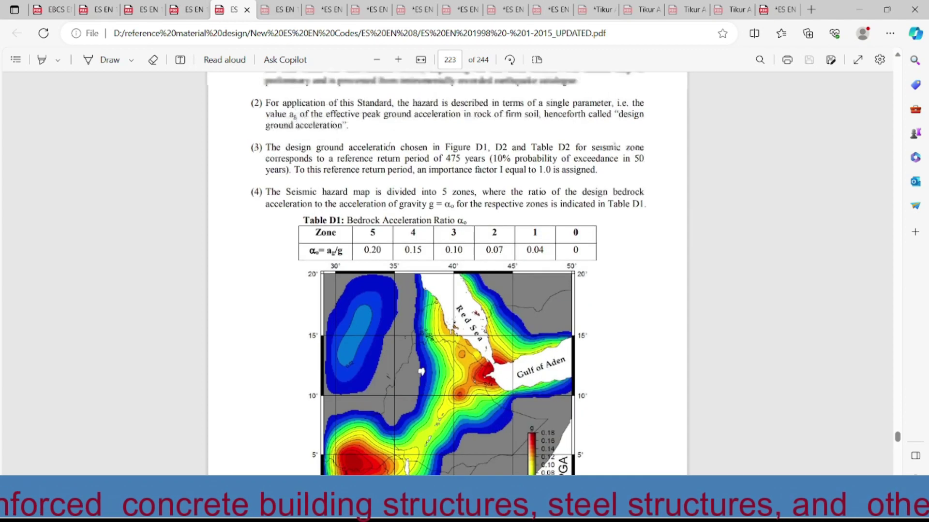
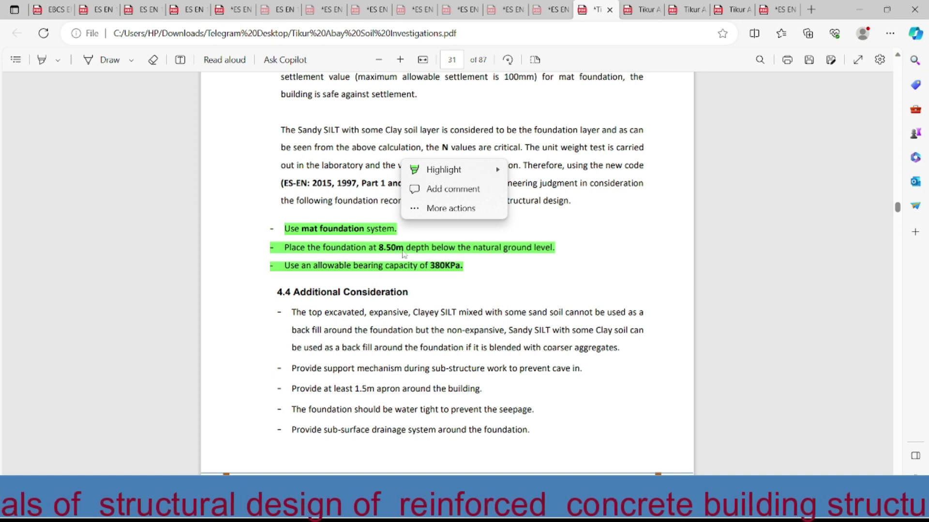
- Review the foundation recommendations in the soil investigation report, and view the cover page of its other open copy
left_click(562, 254)
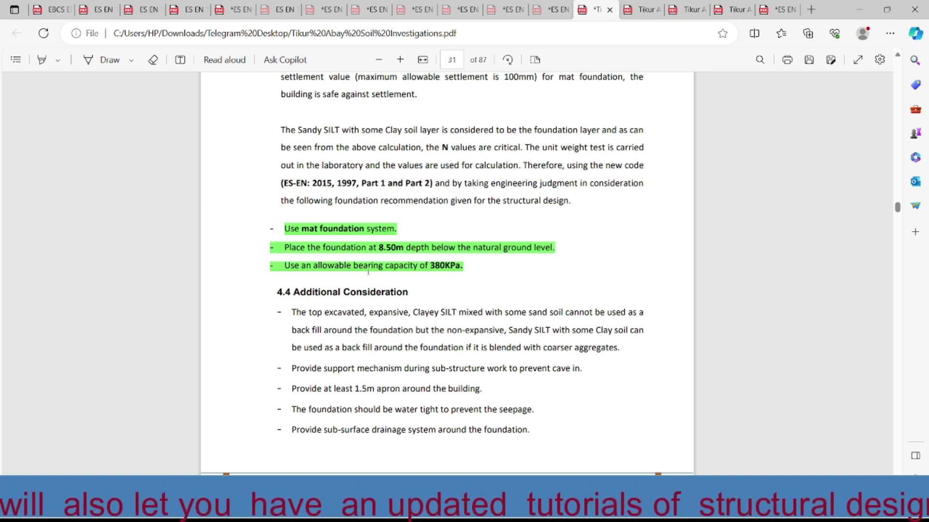
left_click(463, 267)
left_click(472, 272)
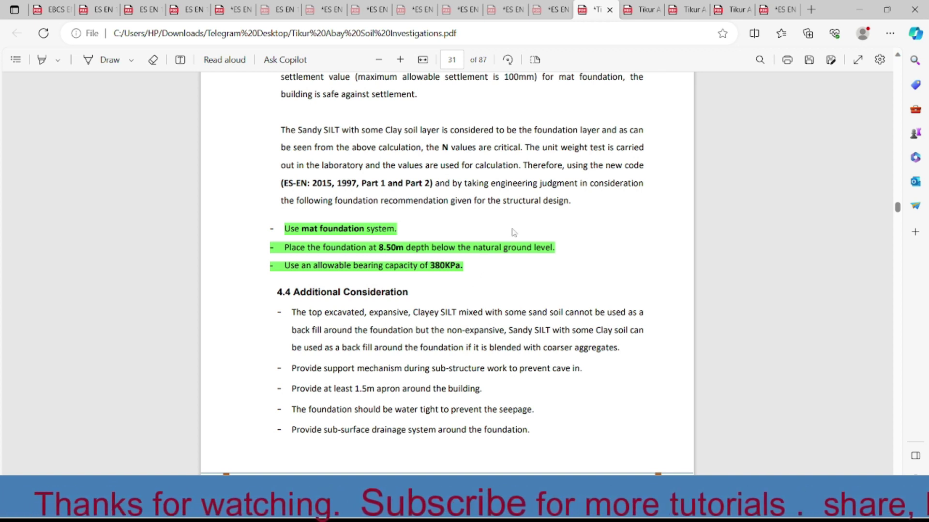
left_click(644, 11)
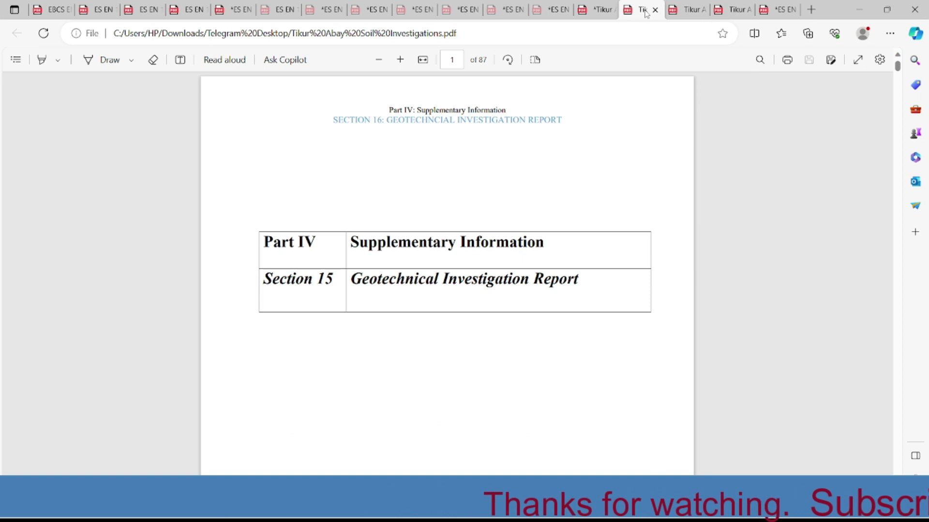
- Look through the open soil investigation report copies for the foundation recommendations and the borehole log's soil layers
left_click(691, 15)
left_click(595, 11)
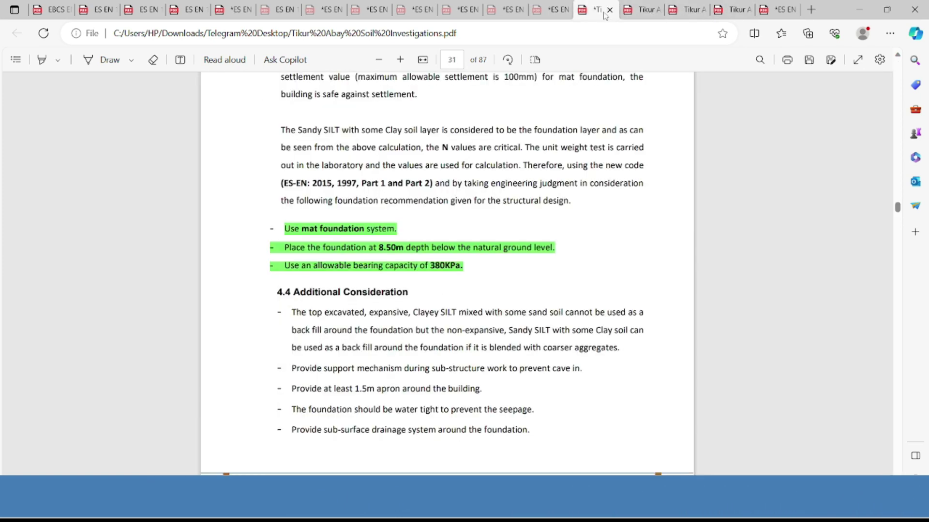
left_click(558, 18)
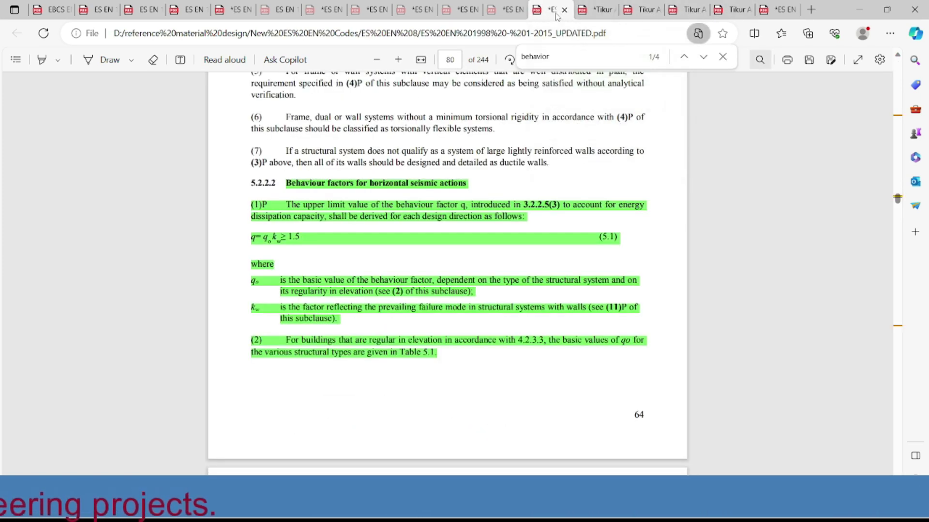
left_click(644, 13)
left_click(696, 14)
left_click(733, 11)
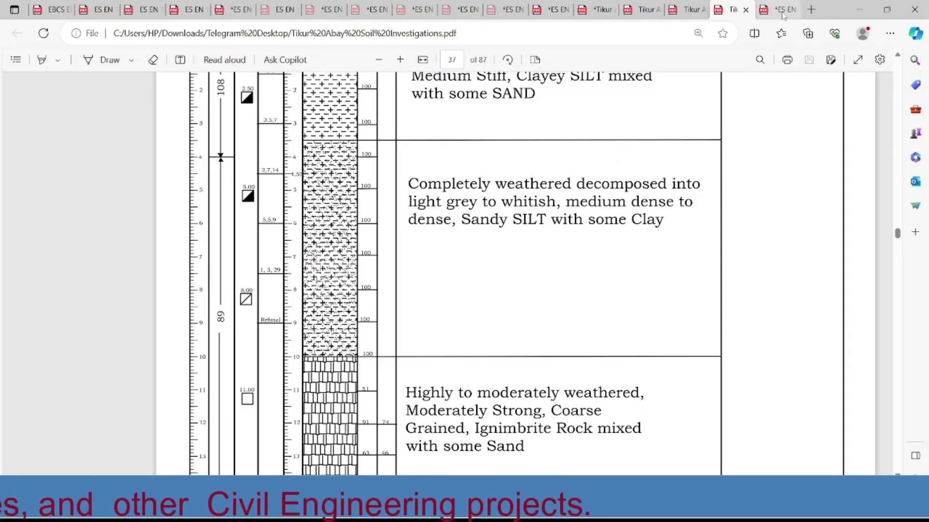
- Examine the ground type table in the ES EN 1998-1 code, focusing on the type B row
left_click(776, 10)
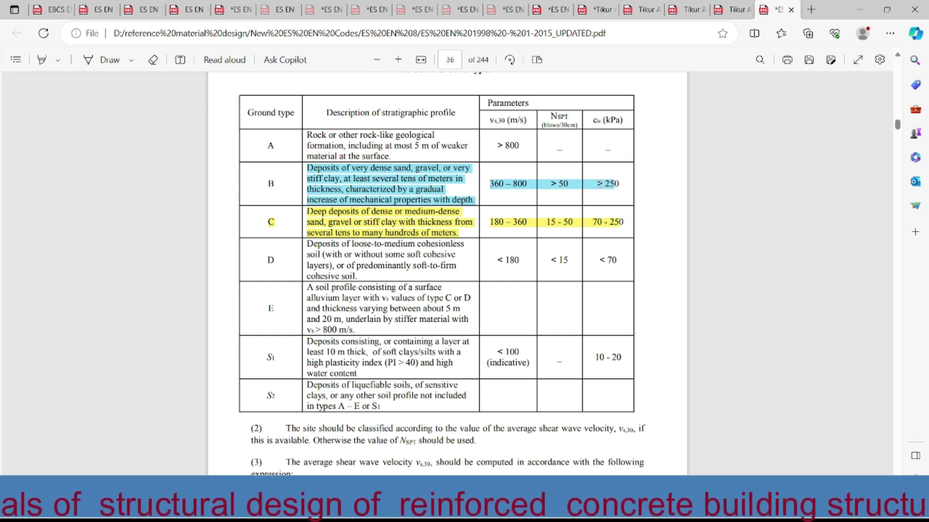
left_click_drag(596, 183, 622, 188)
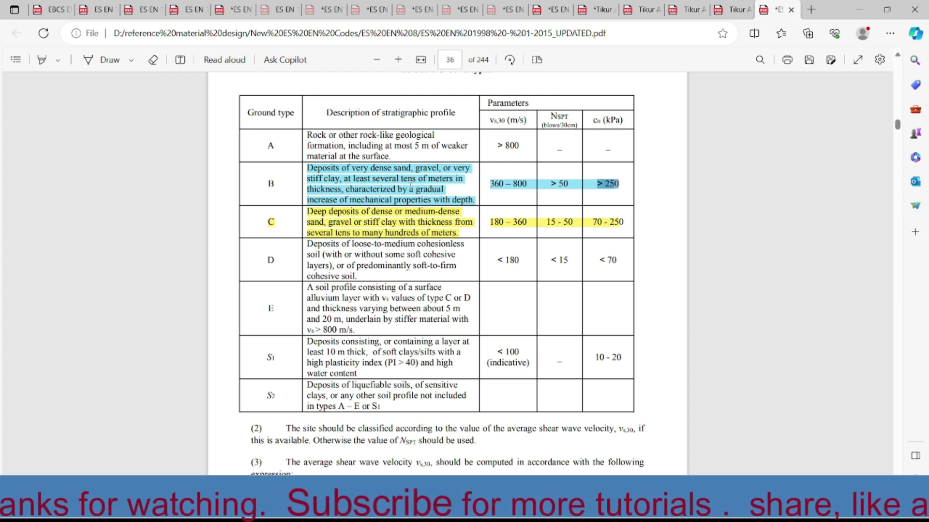
double_click(271, 184)
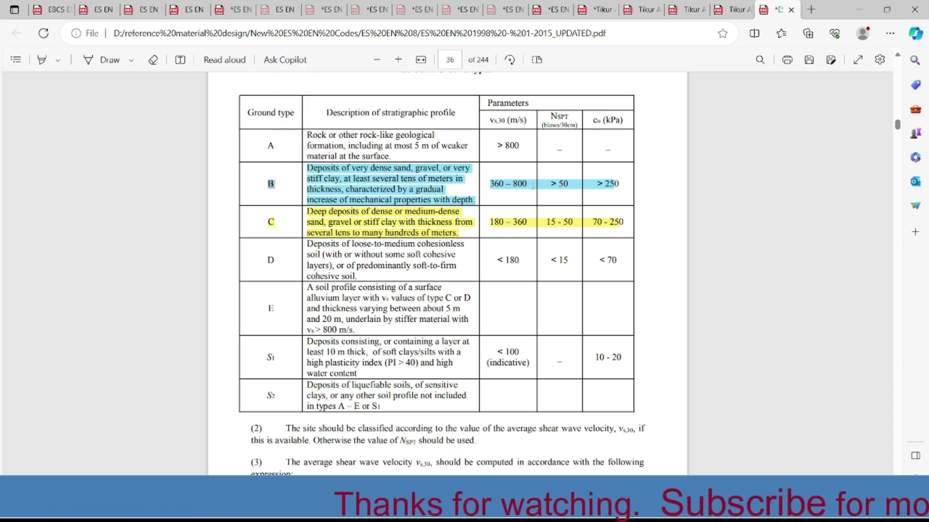
double_click(271, 184)
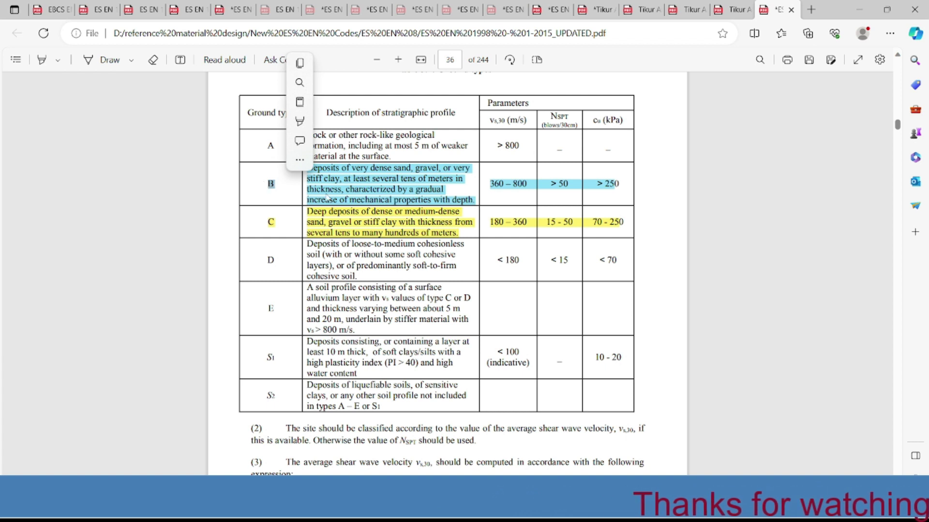
- Switch to ETABS and check the ground type and behavior factor of the EQX+ seismic load pattern
key("alt+Tab")
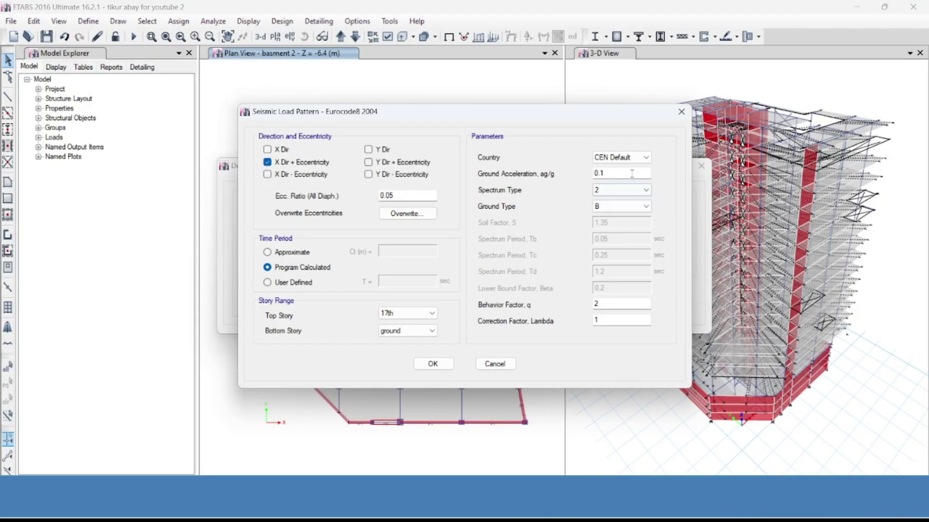
left_click(603, 207)
left_click(602, 208)
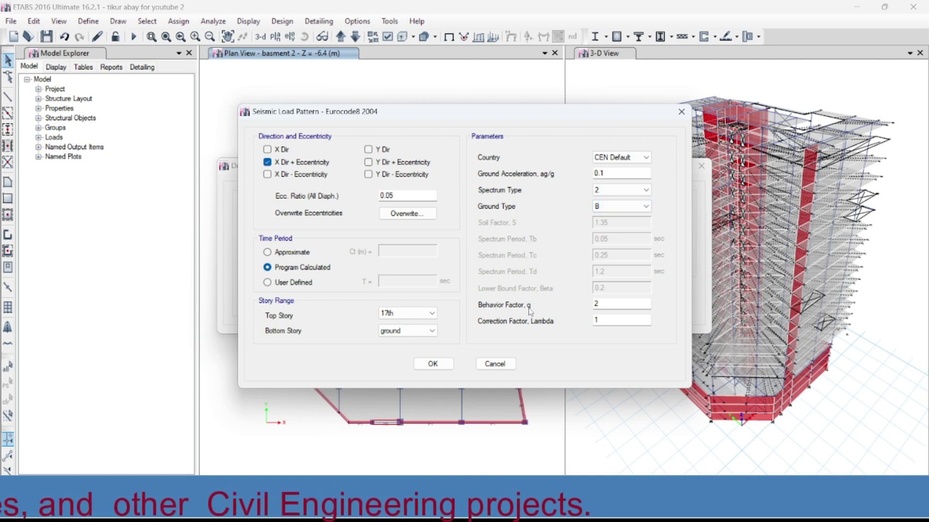
left_click(609, 304)
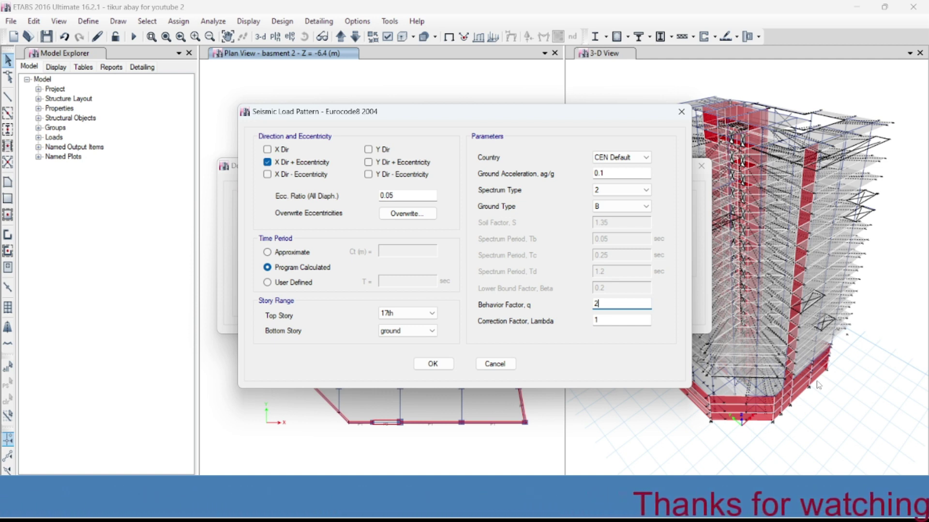
left_click(613, 304)
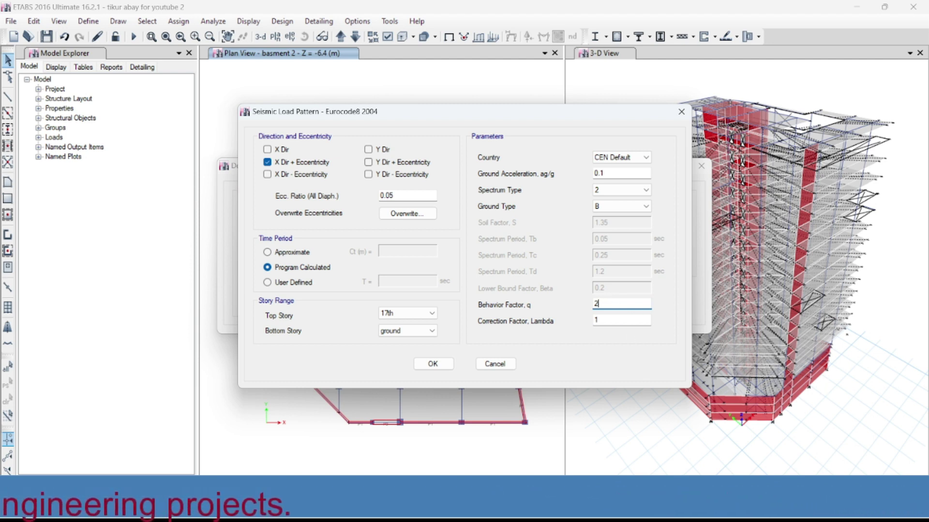
- Switch to the browser and review clause 5.2.2.2 on behaviour factors for horizontal seismic actions in ES EN 1998-1
key("alt+Tab")
left_click(551, 10)
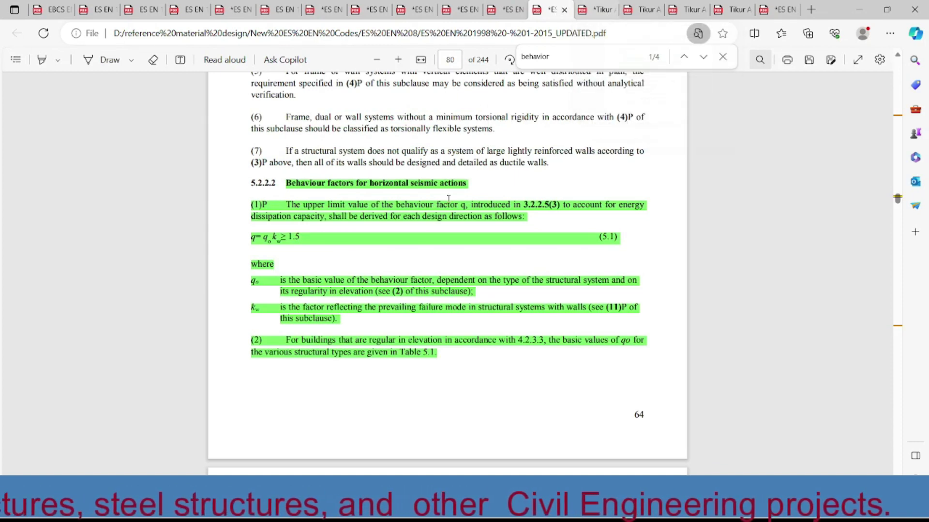
scroll(385, 296, "down", 1)
scroll(385, 296, "down", 2)
left_click(340, 120)
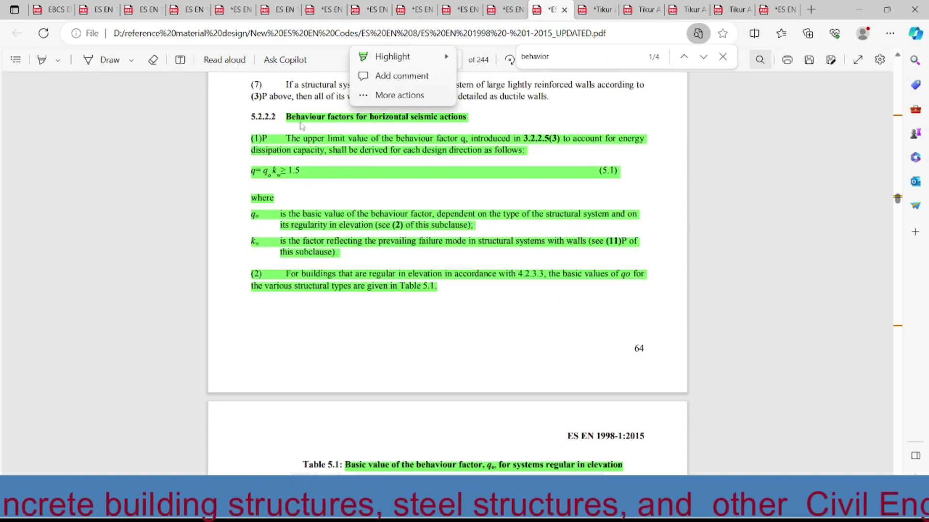
left_click(454, 125)
scroll(417, 258, "down", 3)
scroll(397, 242, "up", 3)
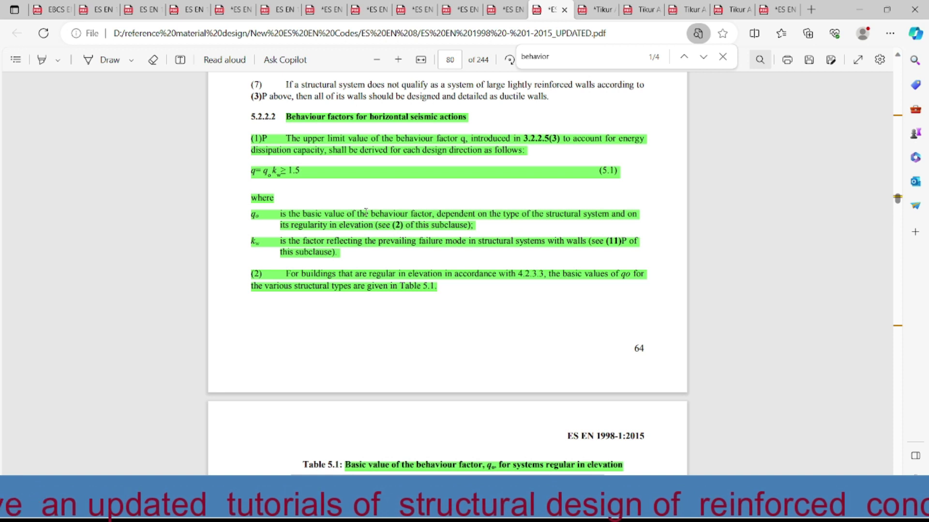
- Examine the DCM and DCH columns of Table 5.1 for the basic value of the behaviour factor
scroll(366, 212, "down", 10)
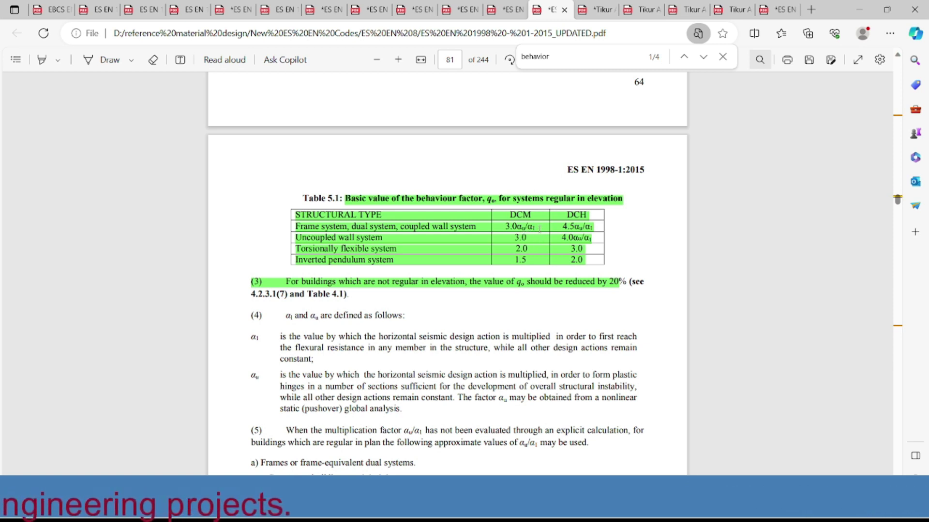
mouse_move(536, 216)
left_mouse_down()
mouse_move(516, 216)
mouse_move(540, 227)
left_mouse_up()
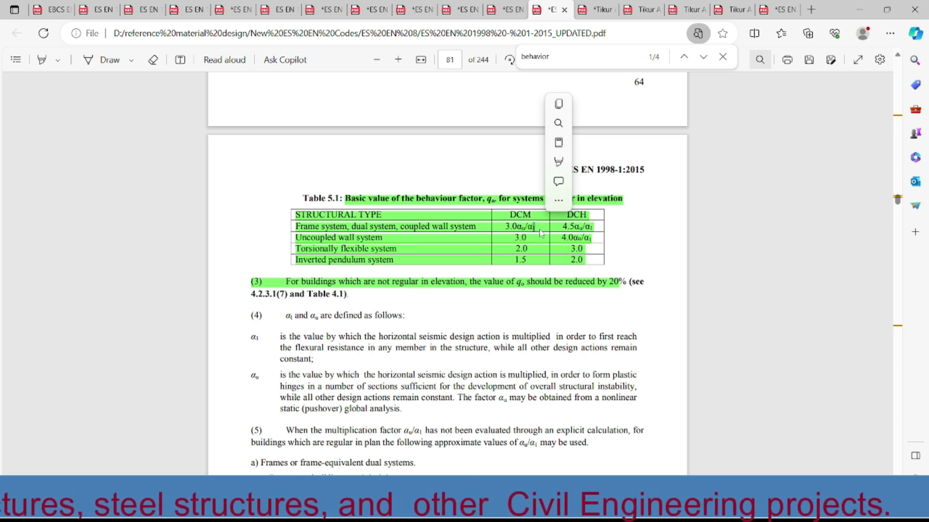
left_click_drag(538, 214, 525, 215)
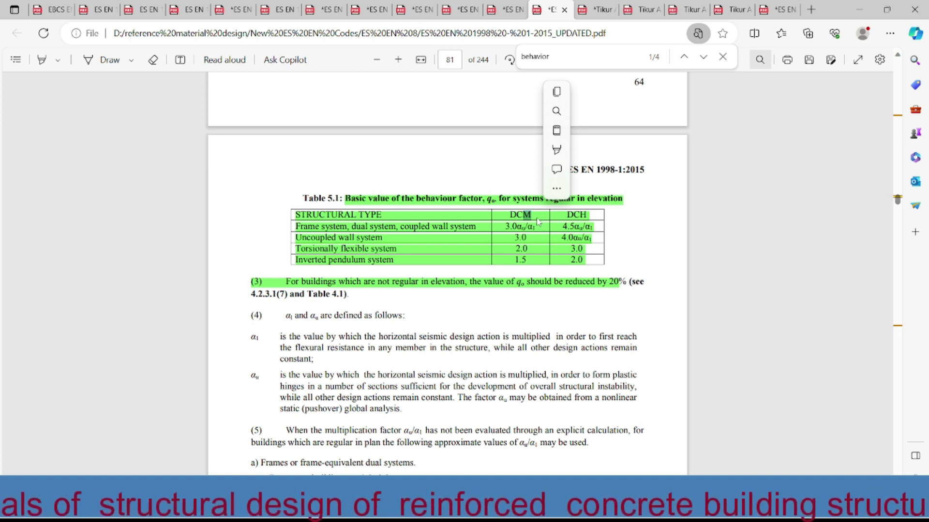
left_click_drag(538, 214, 525, 216)
left_click(569, 222)
left_click_drag(570, 215, 599, 214)
left_click(583, 216)
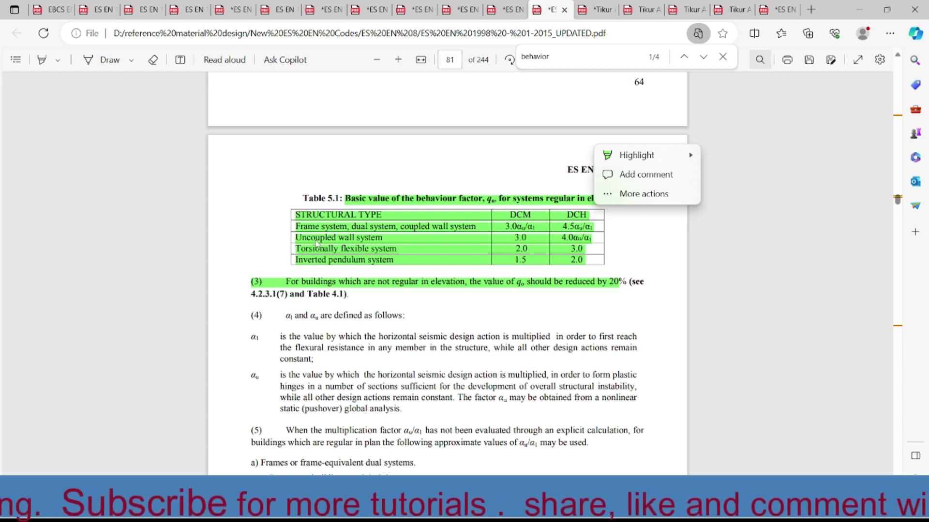
- Compare the uncoupled wall system and torsionally flexible system rows of Table 5.1
left_click_drag(521, 239, 528, 238)
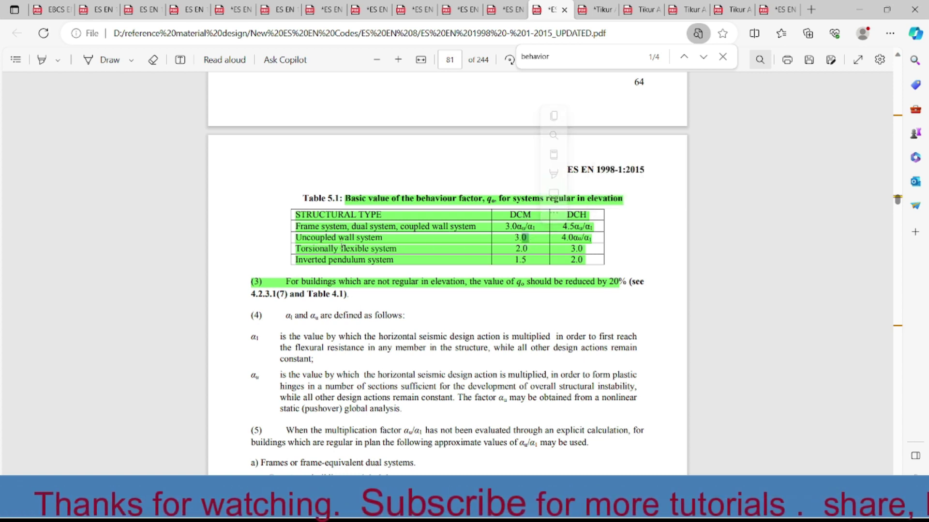
left_click(400, 253)
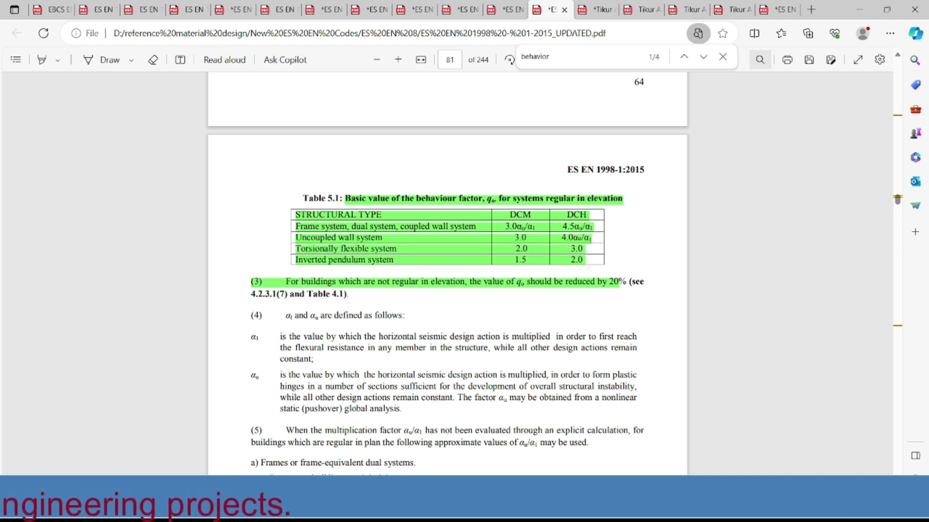
mouse_move(299, 248)
left_mouse_down()
mouse_move(370, 249)
mouse_move(292, 250)
left_mouse_up()
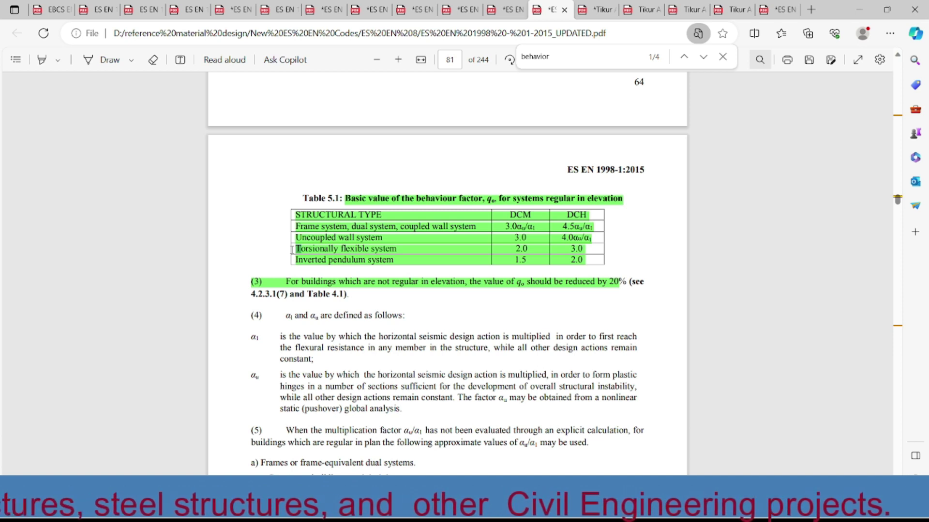
left_click_drag(298, 249, 397, 250)
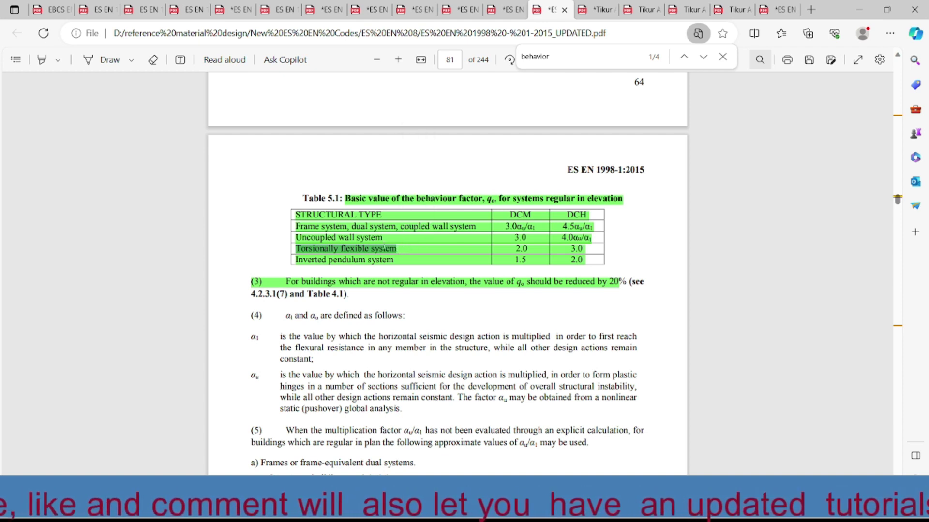
left_click(400, 238)
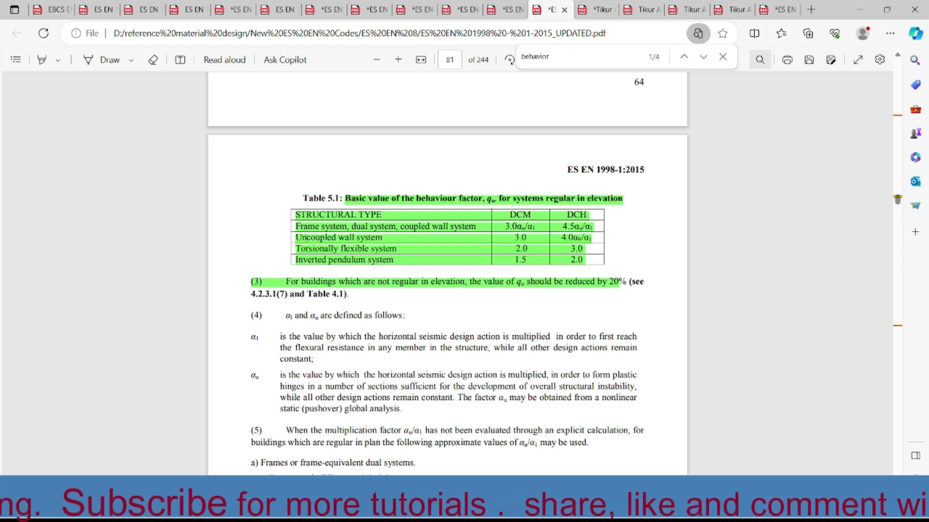
left_click_drag(382, 238, 301, 237)
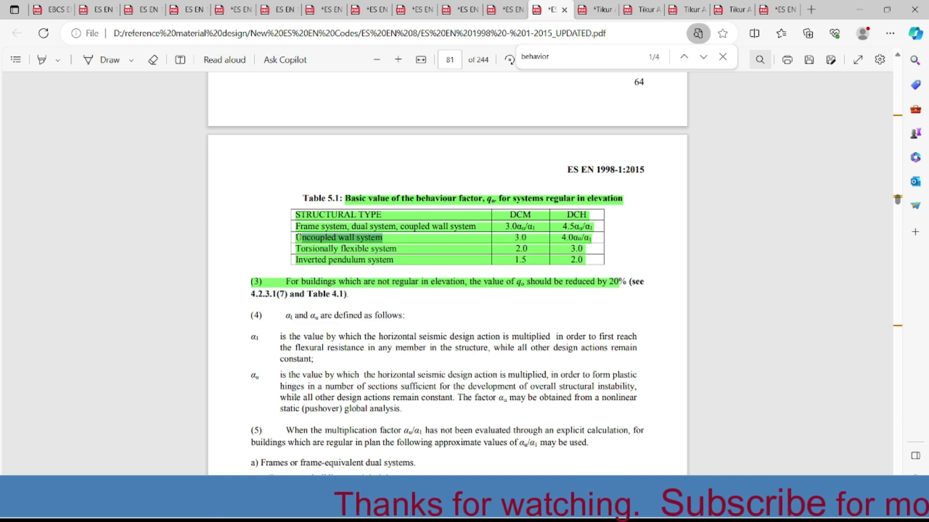
- Switch to ETABS and view the model and load patterns behind the seismic load dialog, moving the dialog aside and back
key("alt+Tab")
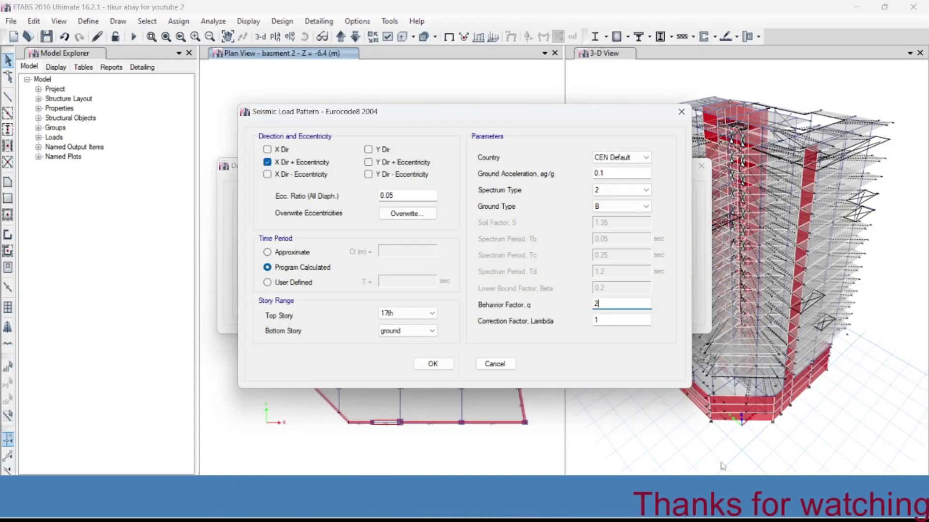
left_click_drag(495, 118, 749, 255)
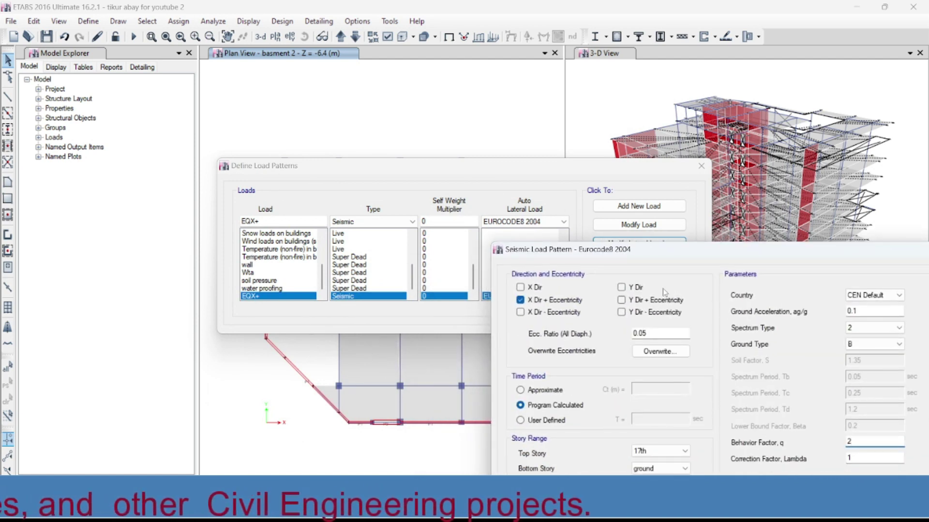
left_click_drag(709, 256, 458, 127)
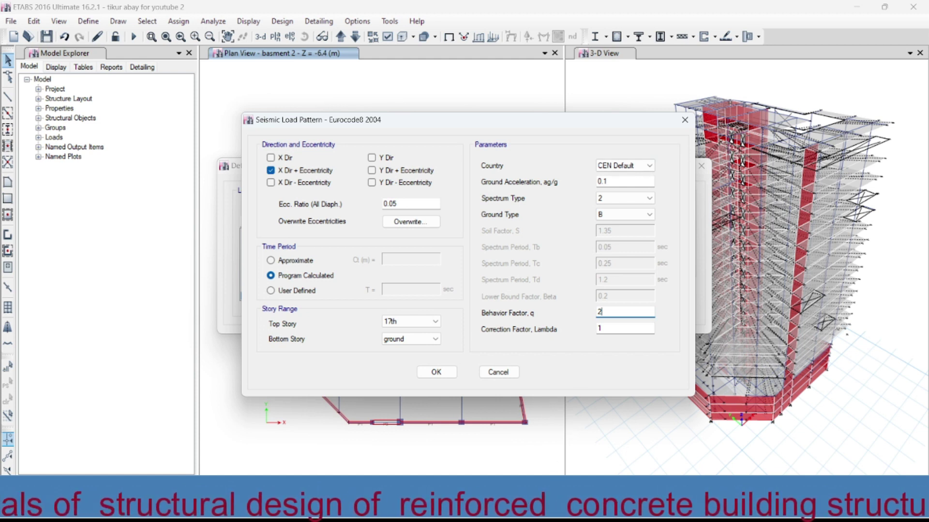
- Check Table 5.1's uncoupled wall value and regularity condition in the browser against the behavior factor entered in ETABS
key("alt+Tab")
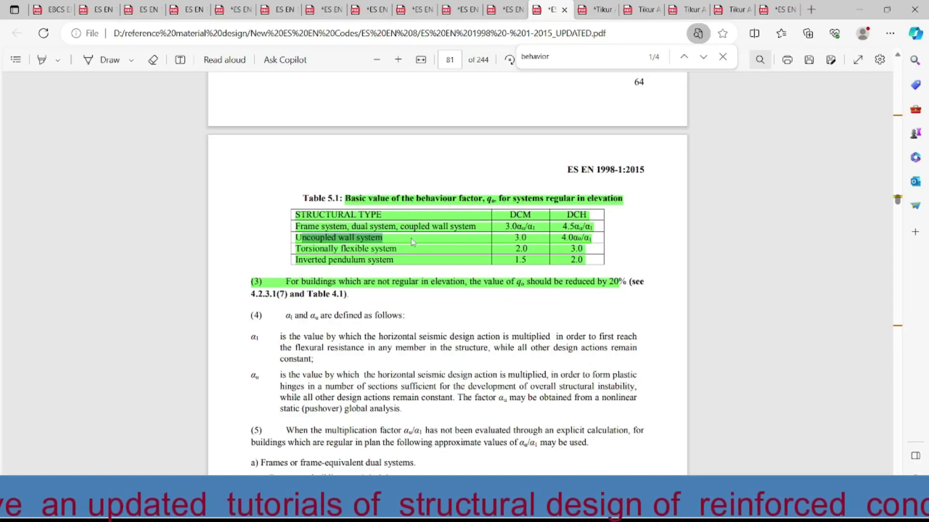
left_click_drag(531, 237, 518, 238)
left_click(537, 242)
left_click_drag(563, 199, 567, 199)
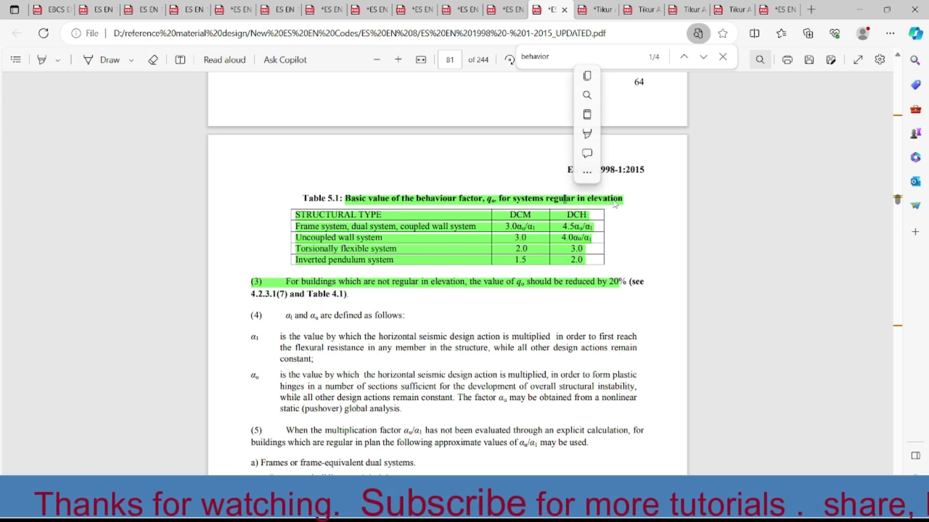
left_click(648, 508)
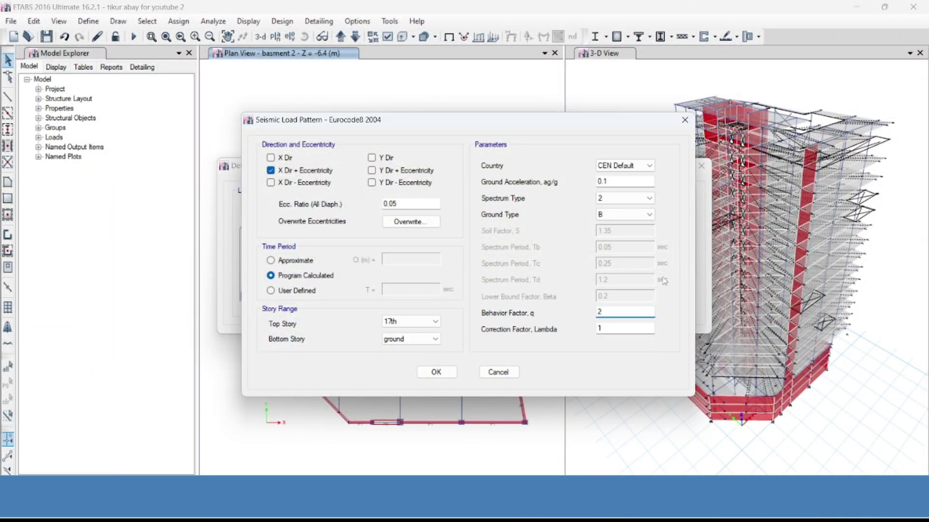
key("alt+Tab")
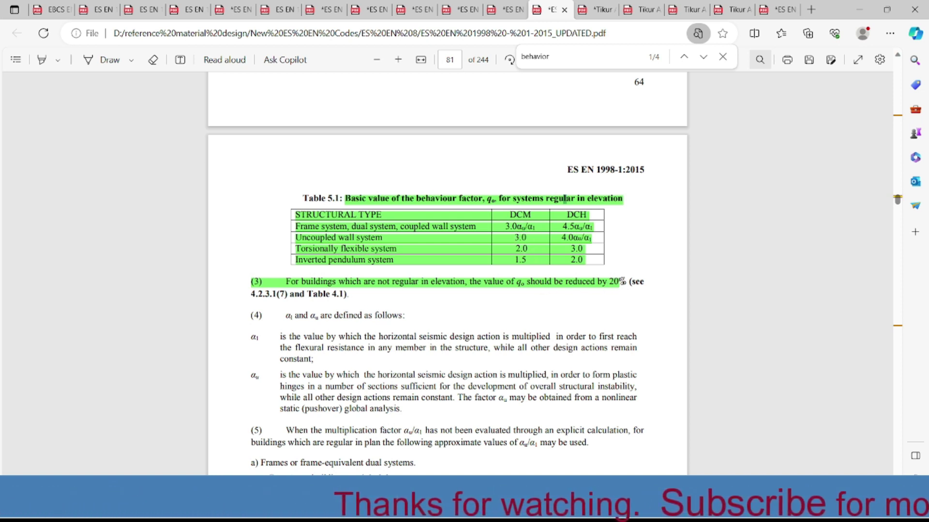
- Handwrite the reduced behaviour factor calculation 3 × 0.8 = 2.4 with an arrow above Table 5.1, and clear the drawing
left_click_drag(514, 237, 531, 246)
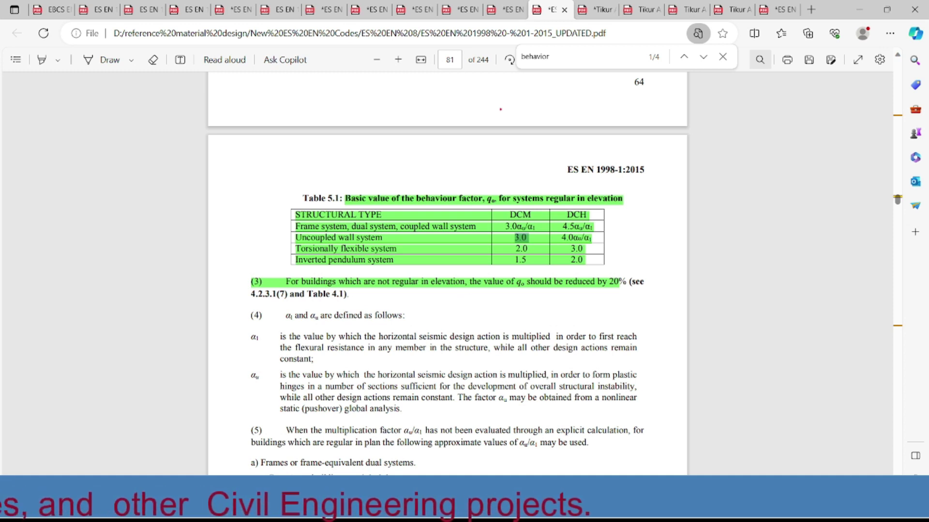
left_click_drag(397, 82, 386, 103)
left_click(417, 85)
mouse_move(428, 82)
left_mouse_down()
mouse_move(419, 101)
mouse_move(458, 85)
mouse_move(488, 105)
mouse_move(494, 89)
left_mouse_up()
left_click_drag(512, 93, 527, 92)
left_click_drag(512, 101, 558, 106)
left_click(571, 103)
left_click_drag(596, 82, 605, 96)
mouse_move(602, 81)
left_mouse_down()
mouse_move(599, 102)
mouse_move(534, 122)
left_mouse_up()
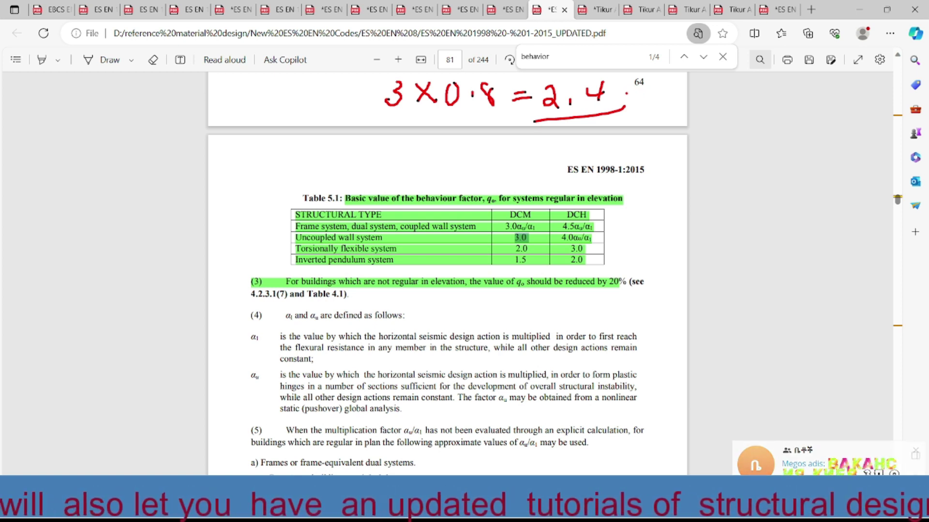
mouse_move(607, 95)
left_mouse_down()
mouse_move(674, 98)
mouse_move(668, 110)
mouse_move(741, 96)
mouse_move(767, 102)
left_mouse_up()
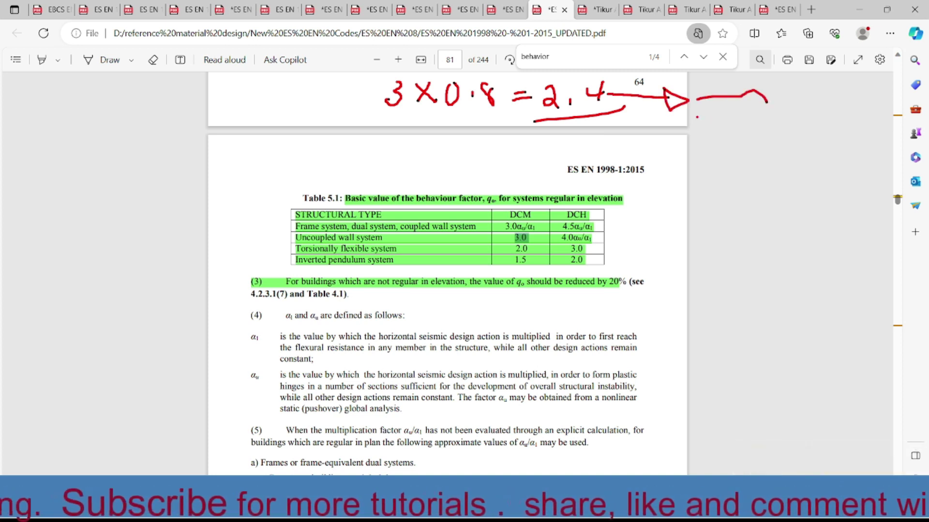
key("Escape")
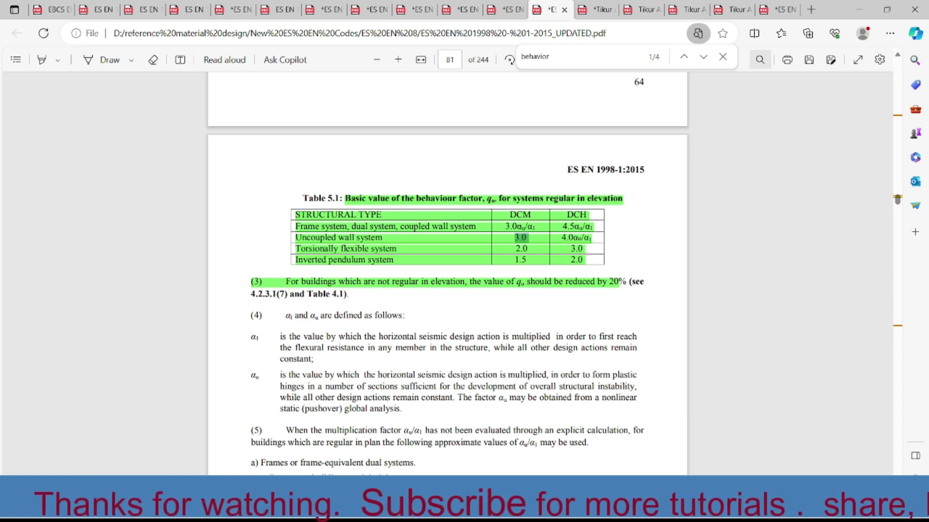
- Switch to ETABS, set the EQX+ behavior factor to 2.4, accept the seismic load, and reopen it briefly to check
key("alt+Tab")
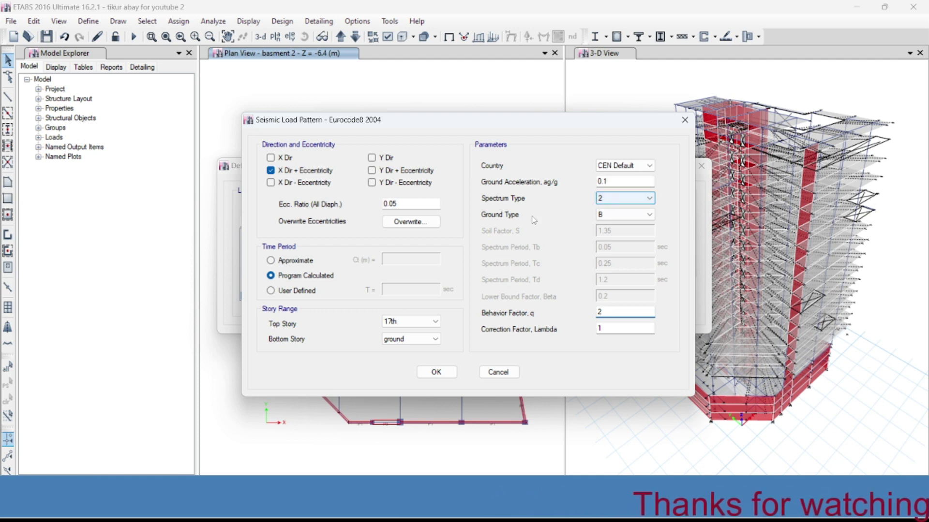
type("2.4")
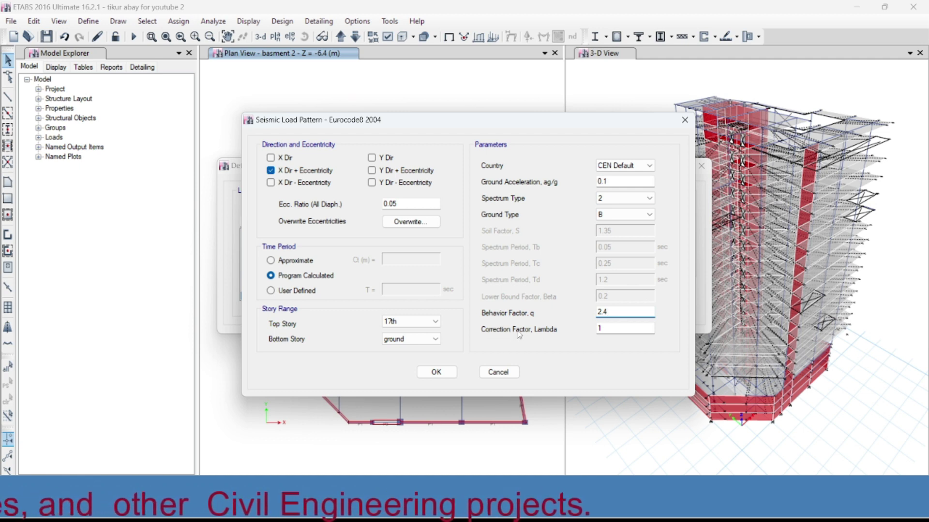
left_click(605, 328)
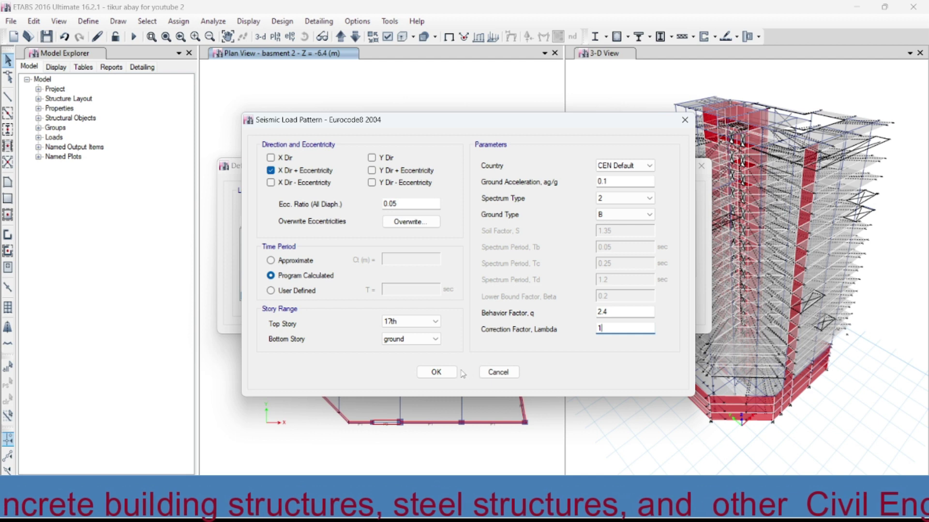
left_click(436, 373)
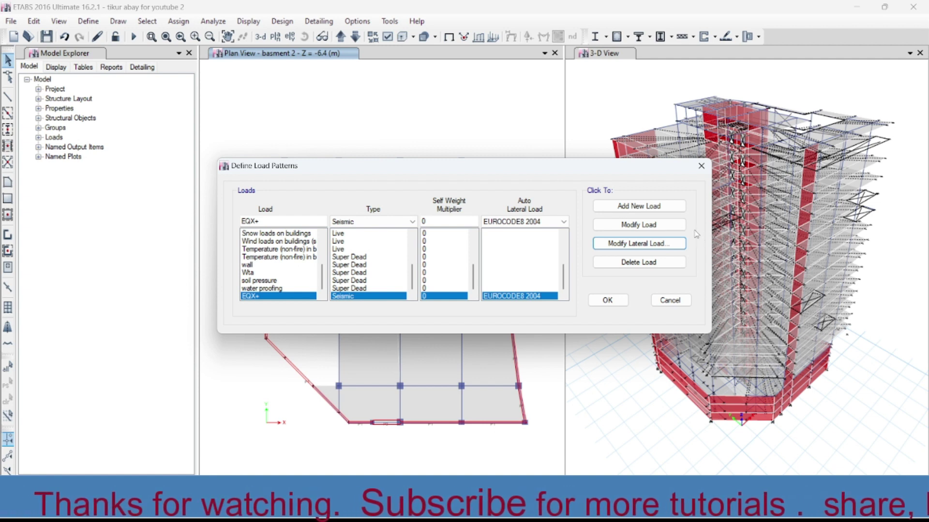
left_click(632, 244)
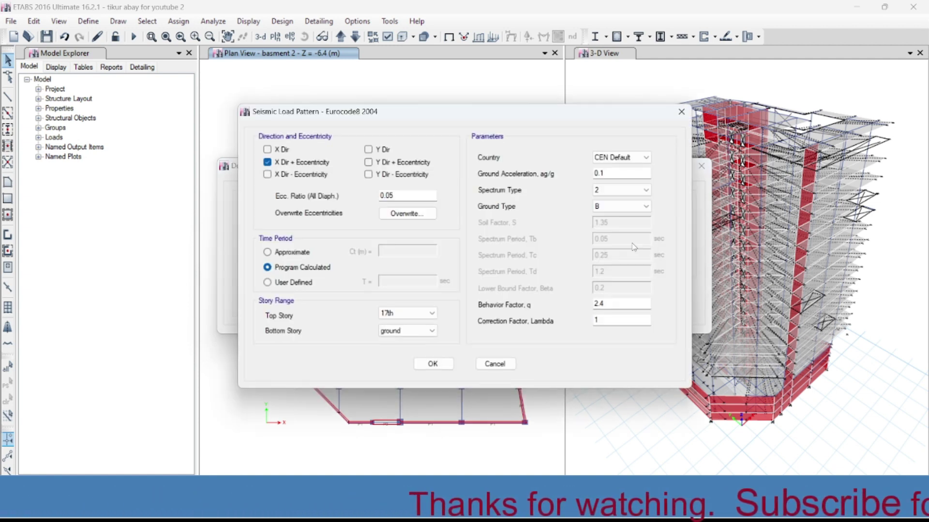
left_click(682, 112)
- Add a new seismic load pattern named EQX- with the EUROCODE8 2004 auto lateral load
left_click(635, 206)
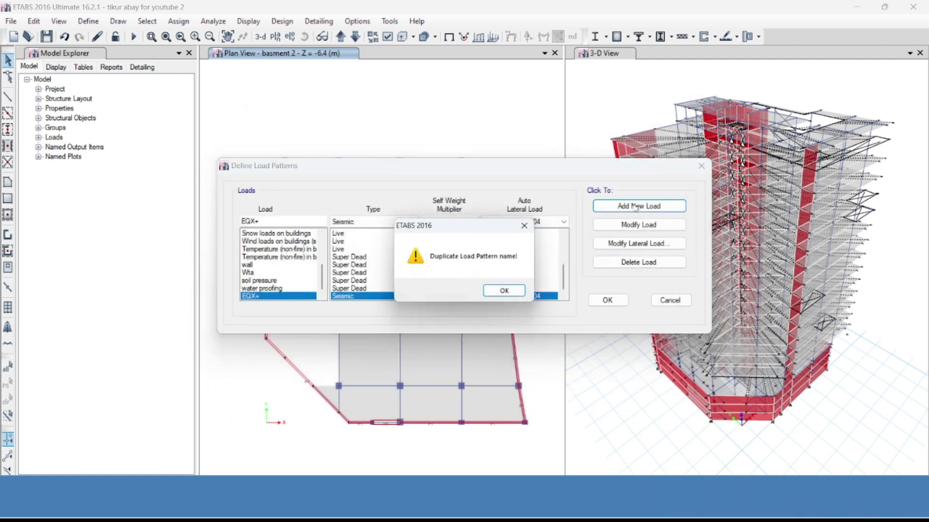
left_click(523, 225)
left_click(261, 221)
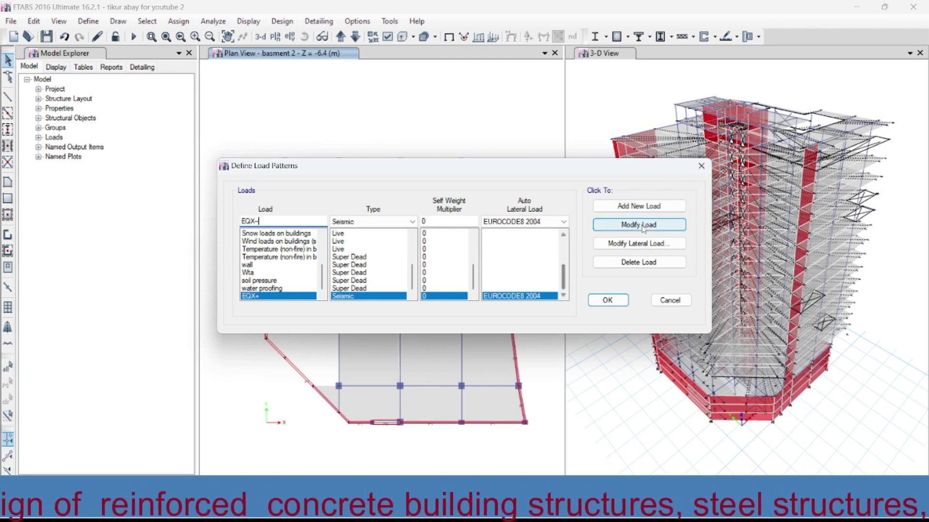
left_click(639, 206)
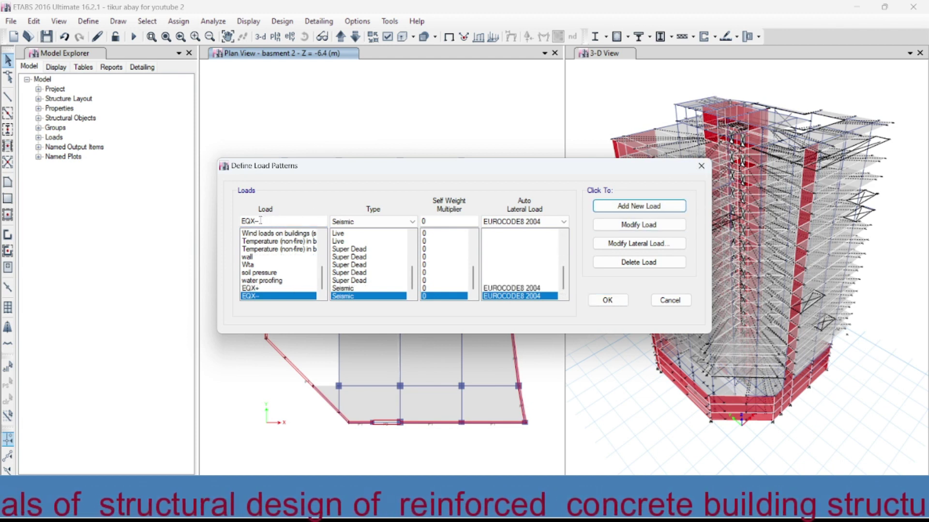
- Open the lateral load of EQX- and keep only the X Dir - Eccentricity direction enabled
left_click(629, 244)
left_click(267, 149)
left_click(267, 162)
left_click(368, 149)
left_click(368, 162)
left_click(368, 175)
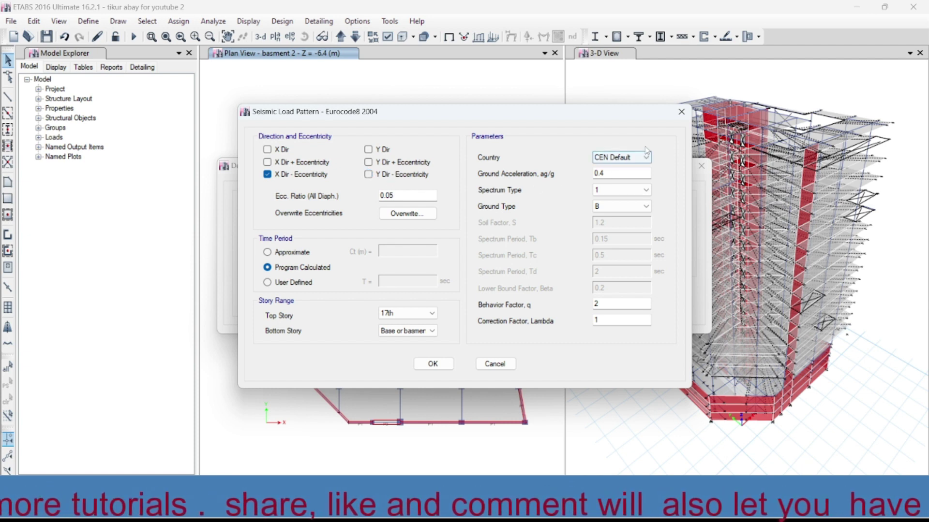
- Set the EQX- ground acceleration to 0.1, spectrum type to 2 and behavior factor to 2.4
left_click(620, 173)
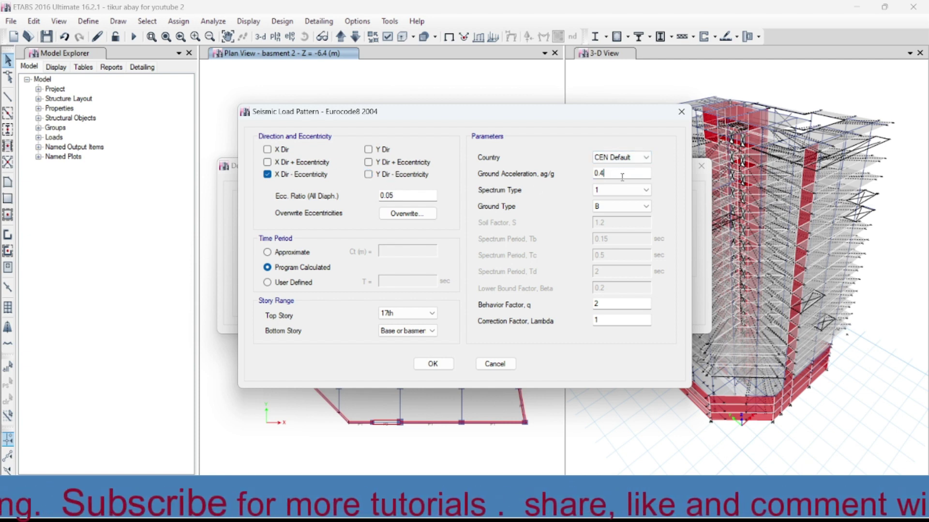
type("1")
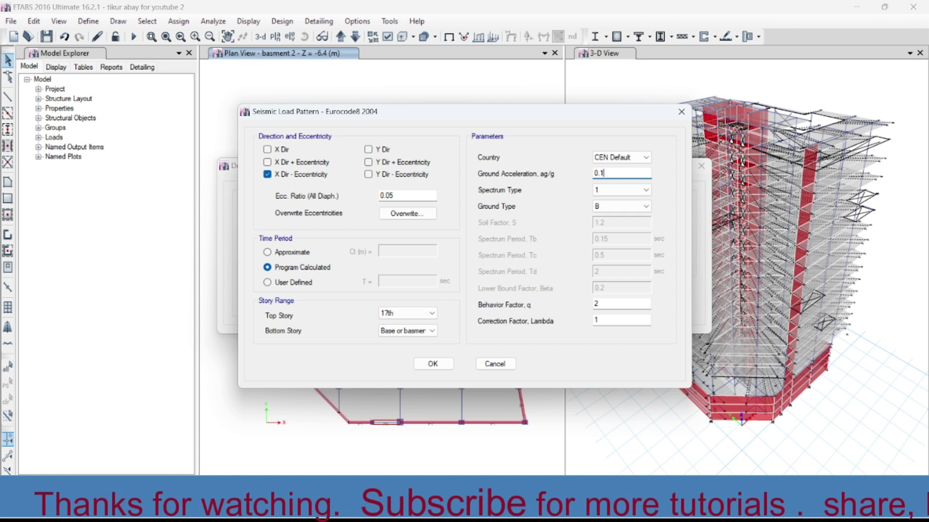
left_click(628, 190)
left_click(607, 209)
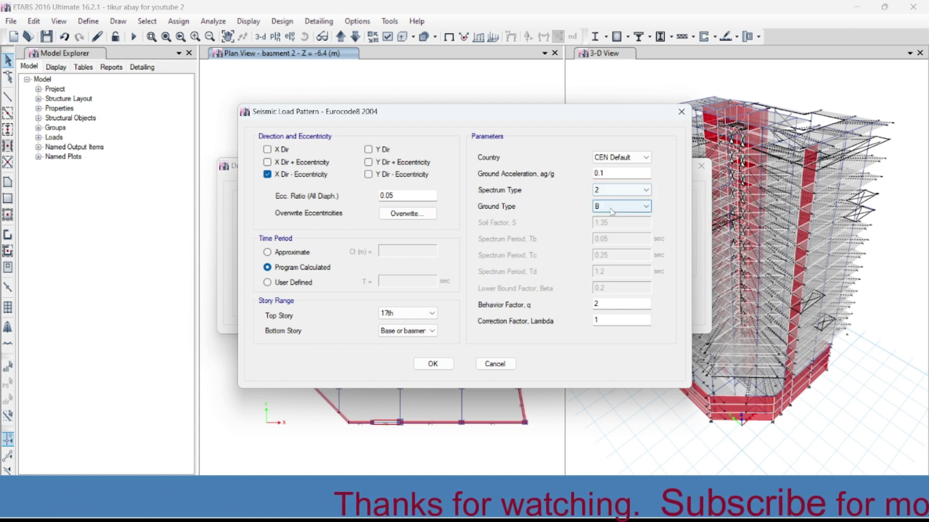
key("Tab")
type("2")
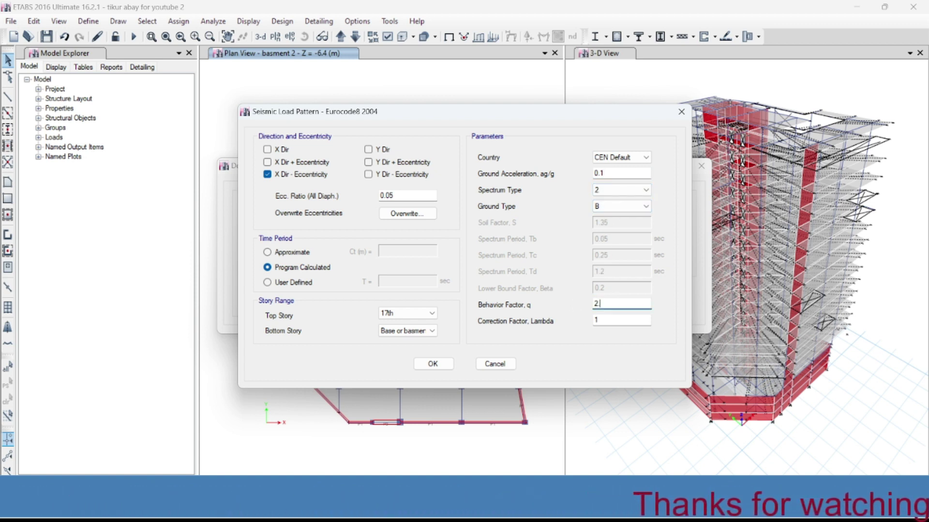
- Set the bottom story of EQX- to ground and accept its seismic load settings
left_click(410, 331)
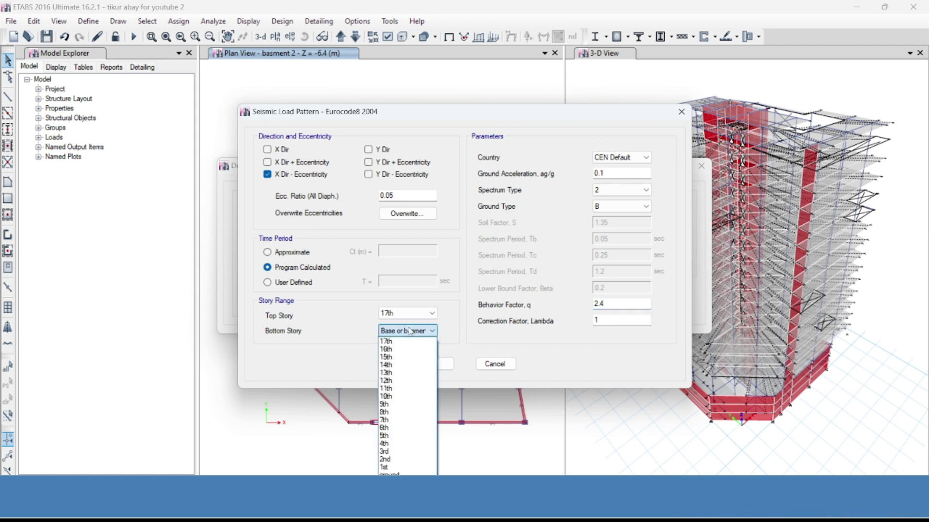
left_click(389, 474)
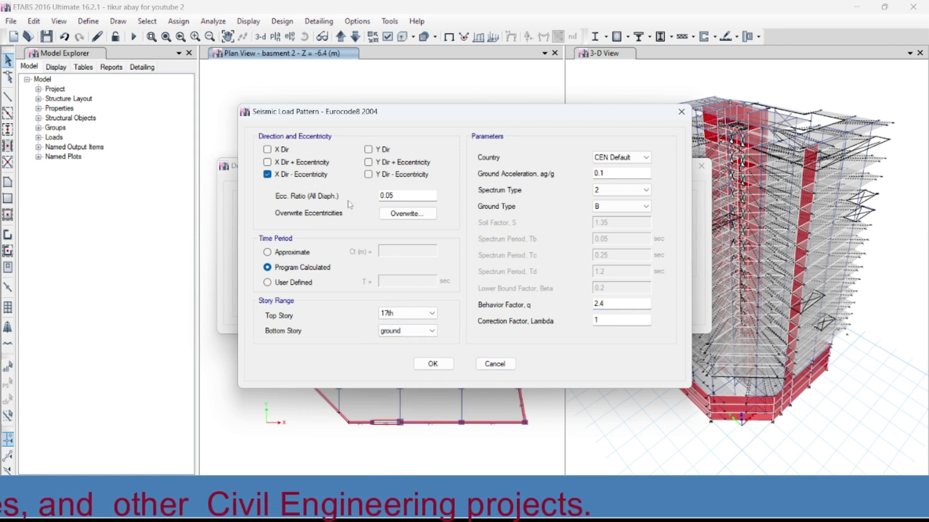
left_click(433, 364)
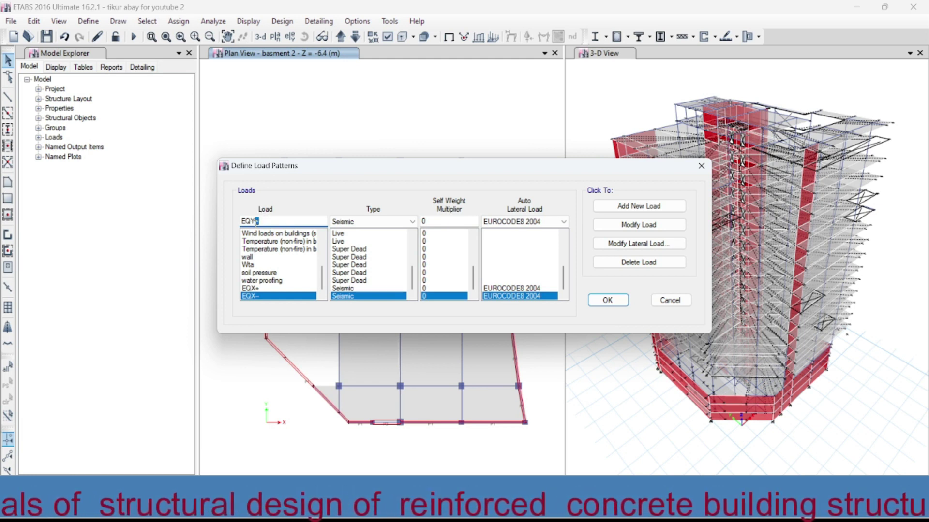
- Add the seismic load pattern EQY+ and keep only the Y Dir + Eccentricity direction enabled in its lateral load
type("+")
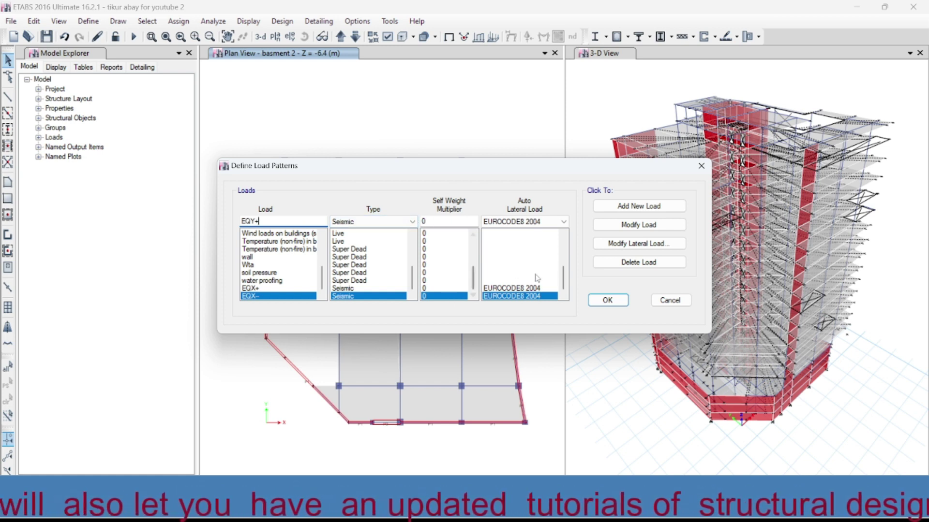
left_click(622, 207)
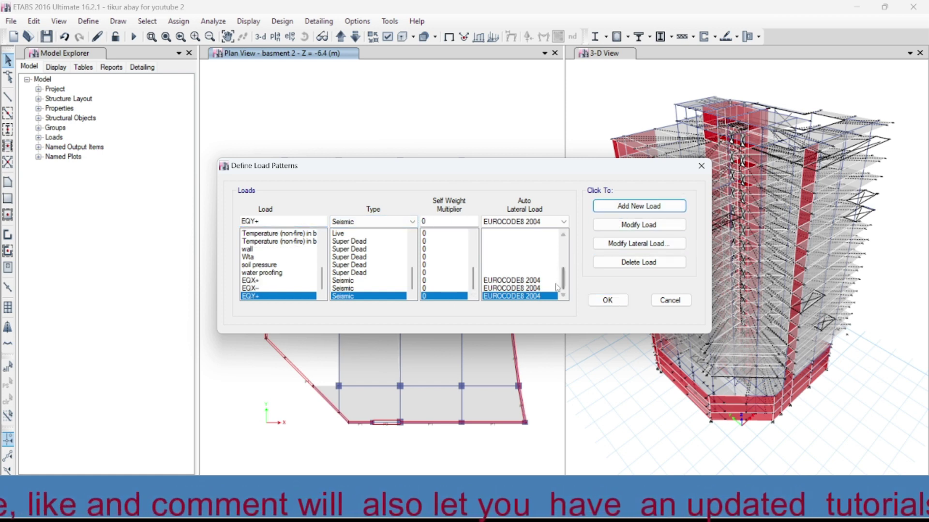
left_click(638, 244)
left_click(267, 149)
left_click(267, 162)
left_click(267, 174)
left_click(369, 149)
left_click(368, 174)
- Set the EQY+ ground acceleration to 0.1, spectrum type to 2 and behavior factor to 2.4
left_click(614, 173)
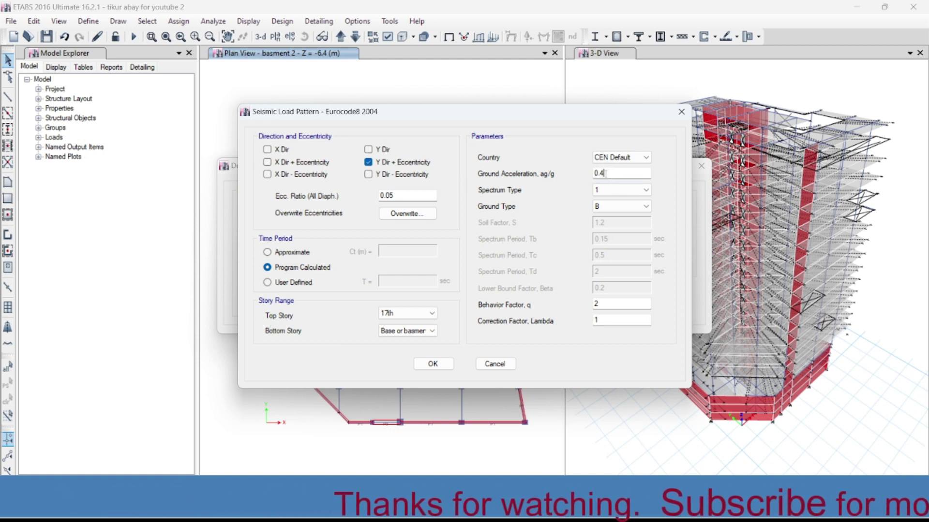
key("BackSpace")
type("1")
left_click(625, 192)
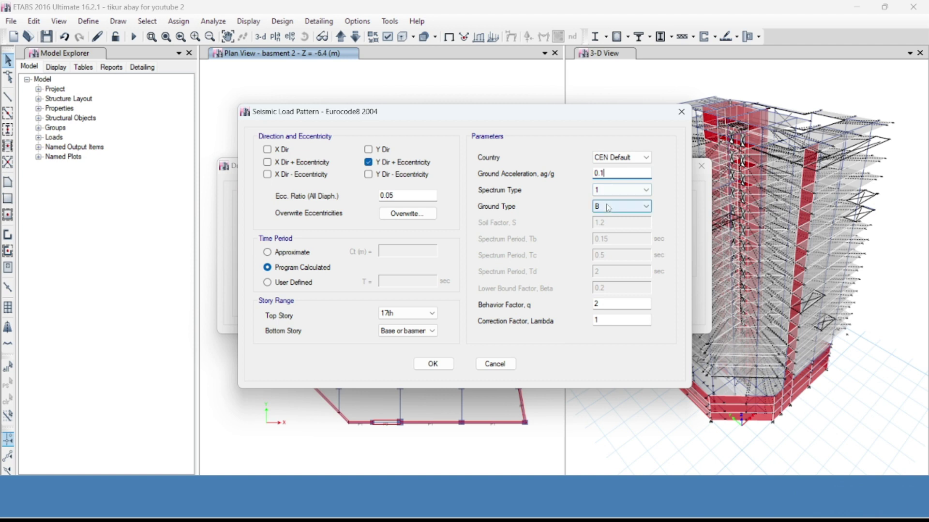
left_click(605, 209)
double_click(605, 304)
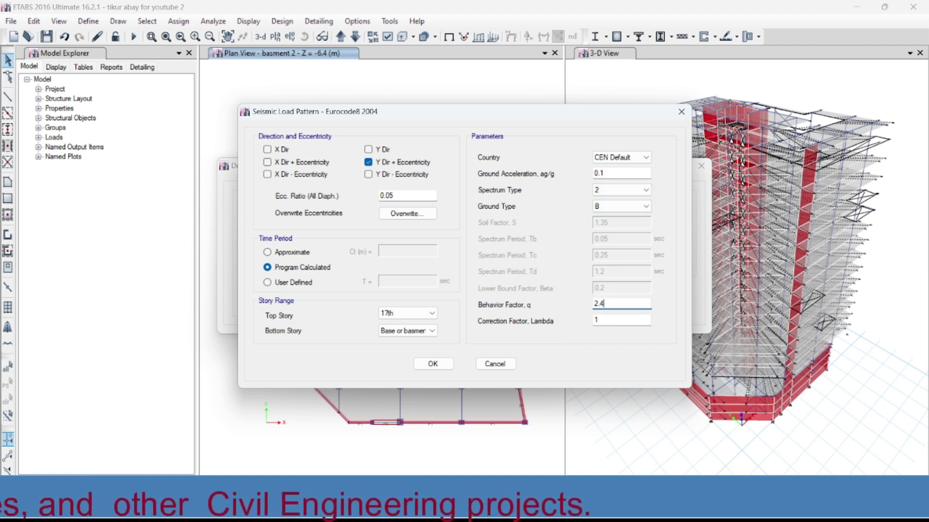
- Set the bottom story of EQY+ to ground and accept its seismic load settings
left_click(399, 333)
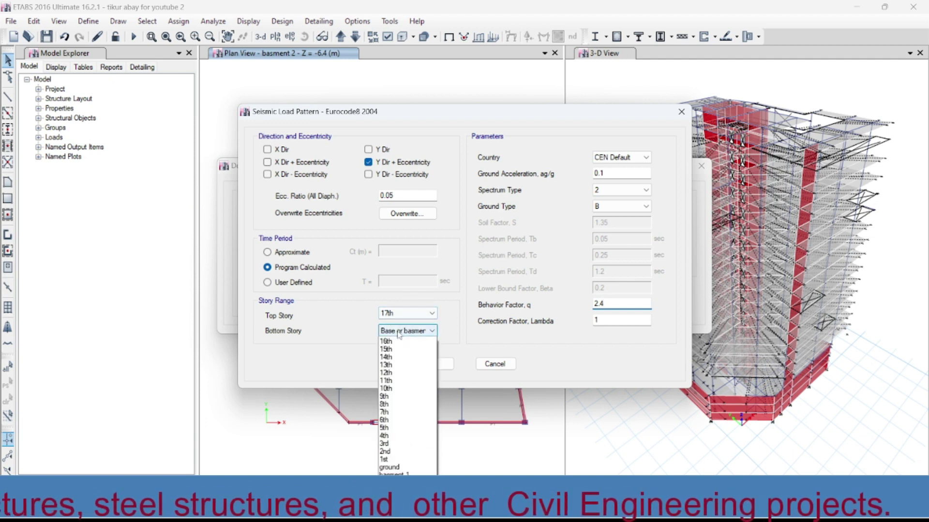
left_click(416, 472)
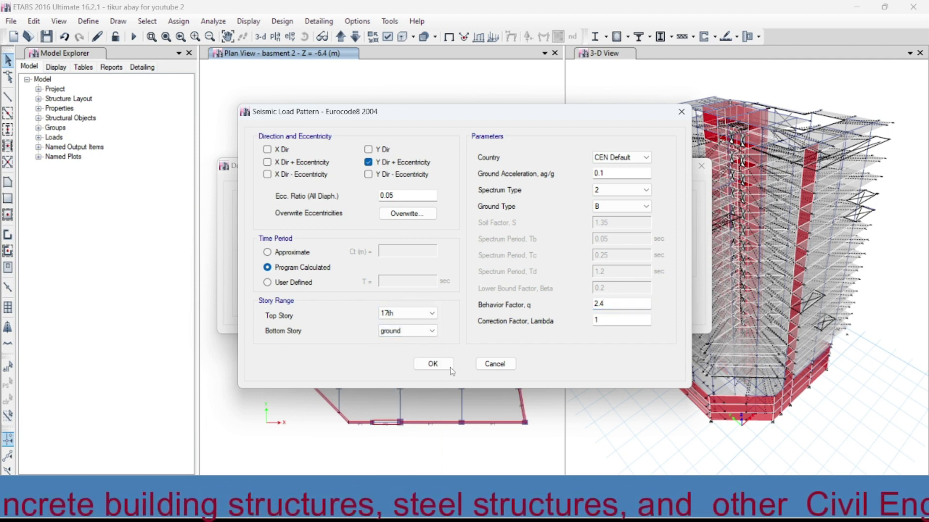
left_click(432, 363)
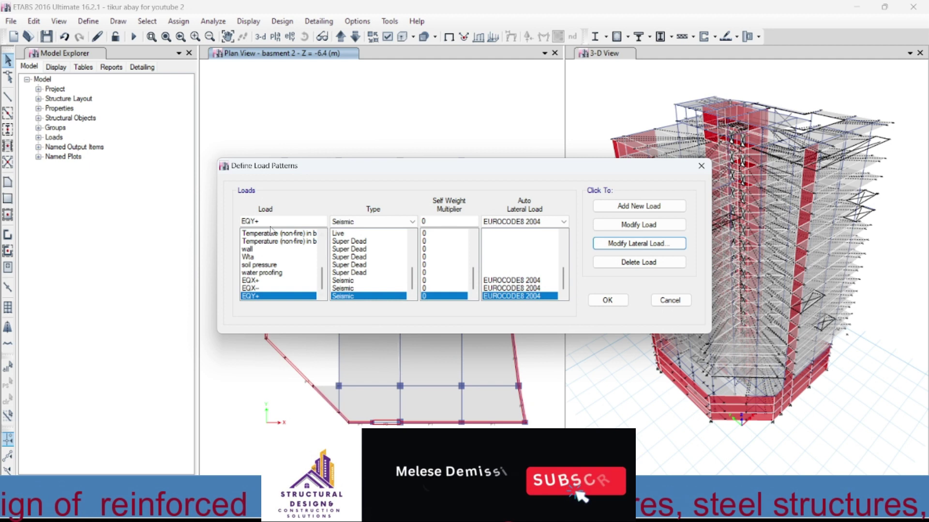
- Add a new seismic load pattern named EQY- with the EUROCODE8 2004 auto lateral load
left_click(256, 221)
type("-")
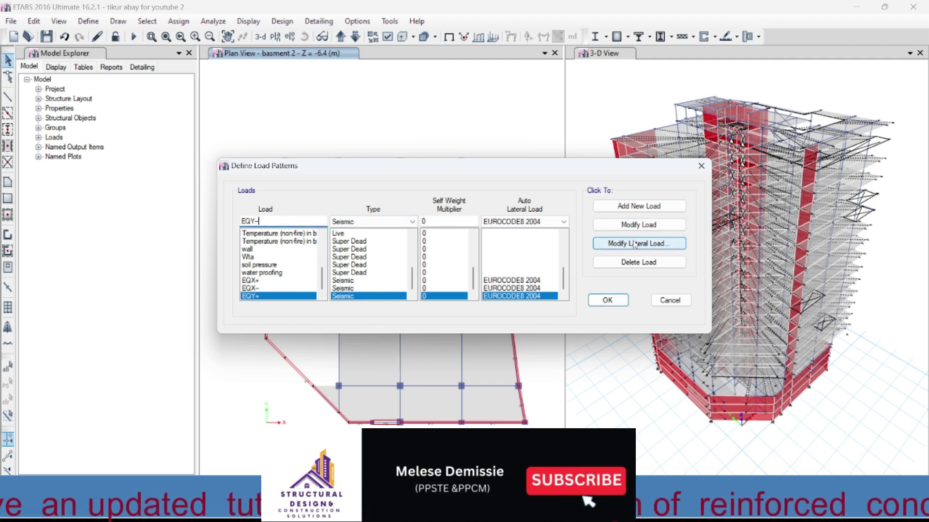
left_click(629, 207)
- Open the lateral load of EQY- and keep only the Y Dir - Eccentricity direction enabled
left_click(634, 244)
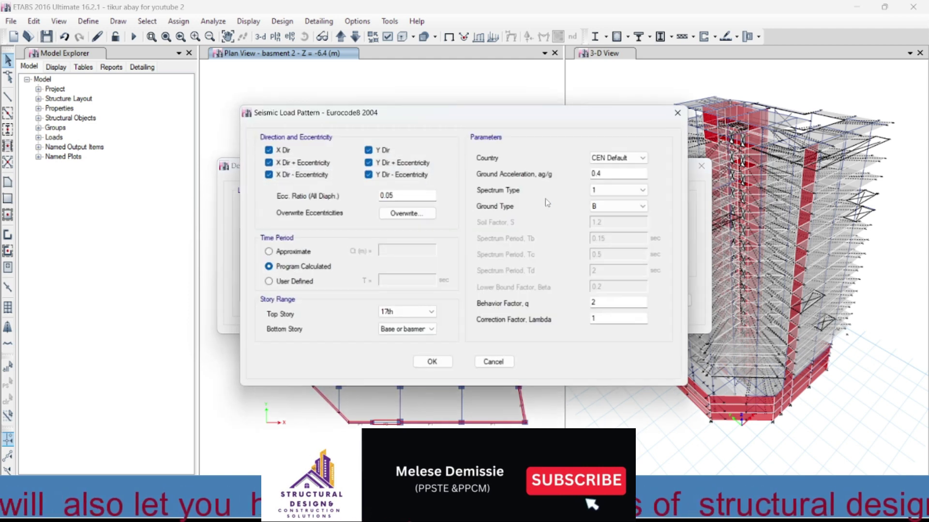
left_click(268, 150)
left_click(268, 162)
left_click(267, 174)
left_click(368, 150)
left_click(369, 162)
- Set the EQY- ground acceleration to 0.1, spectrum type to 2 and behavior factor to 2.4
left_click(611, 174)
type("1")
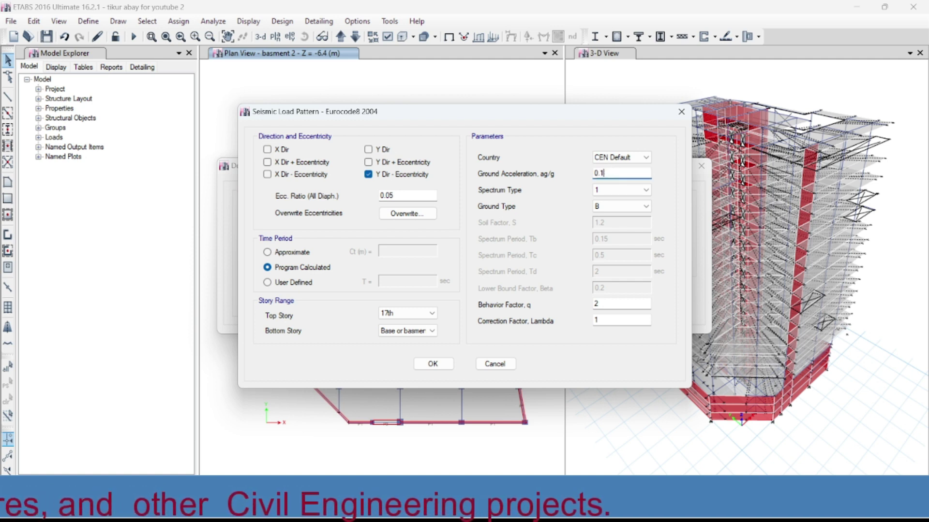
left_click(621, 191)
left_click(614, 206)
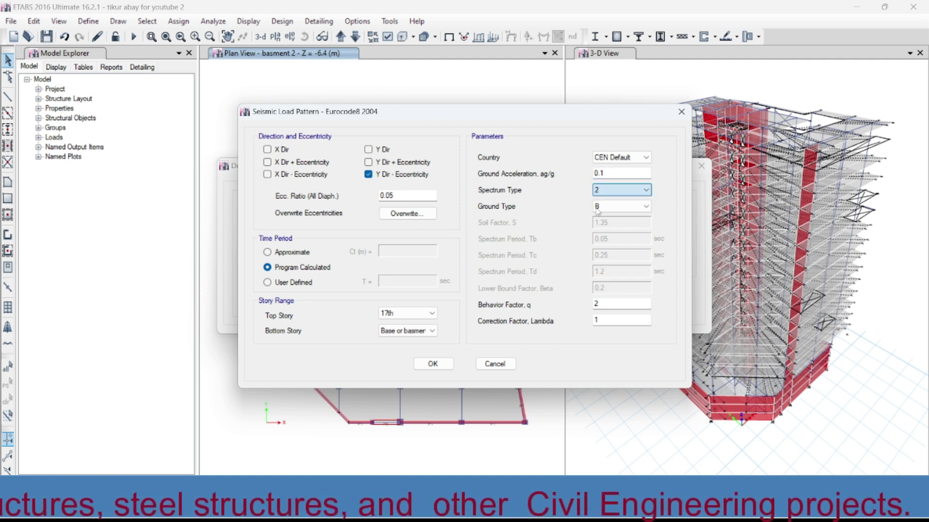
left_click(613, 304)
left_click_drag(598, 305, 584, 309)
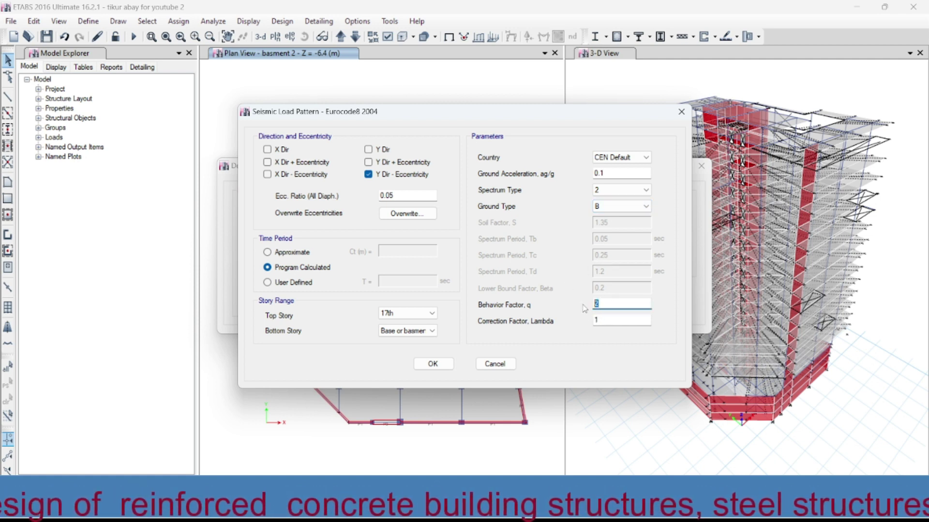
type("2")
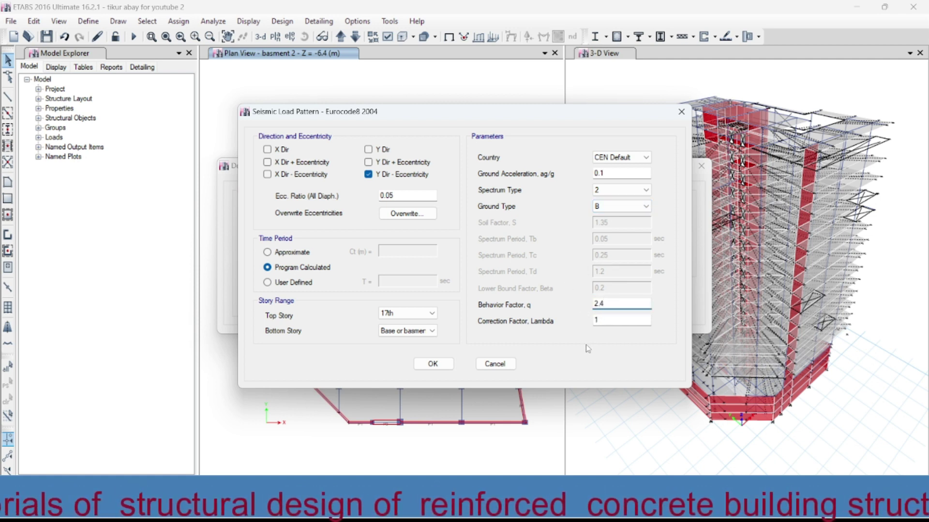
key("Tab")
- Set the bottom story of EQY- to ground, accept its seismic load, and confirm the load pattern definitions
left_click(408, 330)
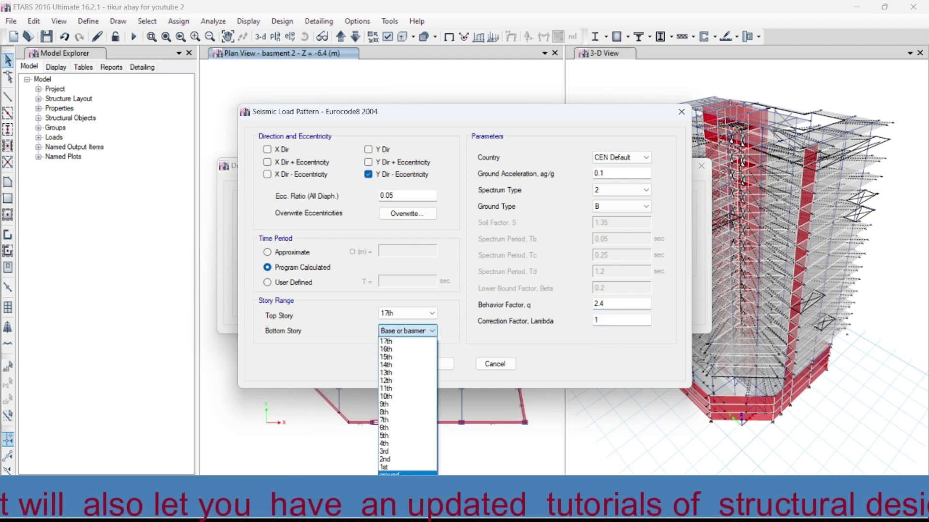
left_click(396, 474)
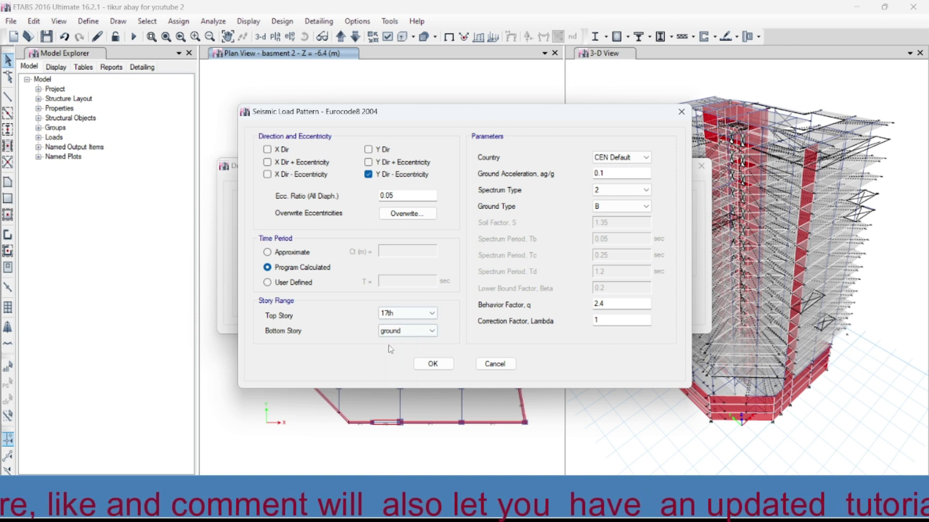
left_click(442, 365)
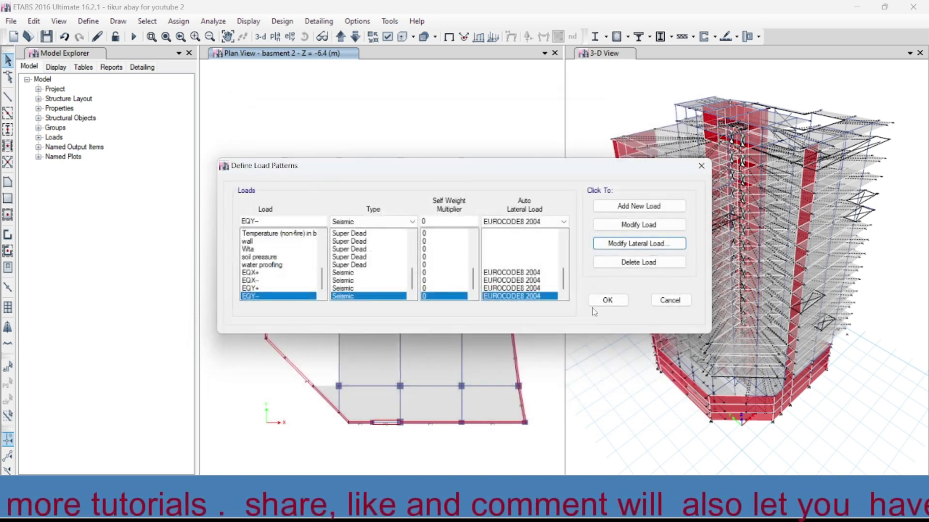
mouse_move(473, 280)
left_mouse_down()
mouse_move(474, 270)
mouse_move(472, 296)
left_mouse_up()
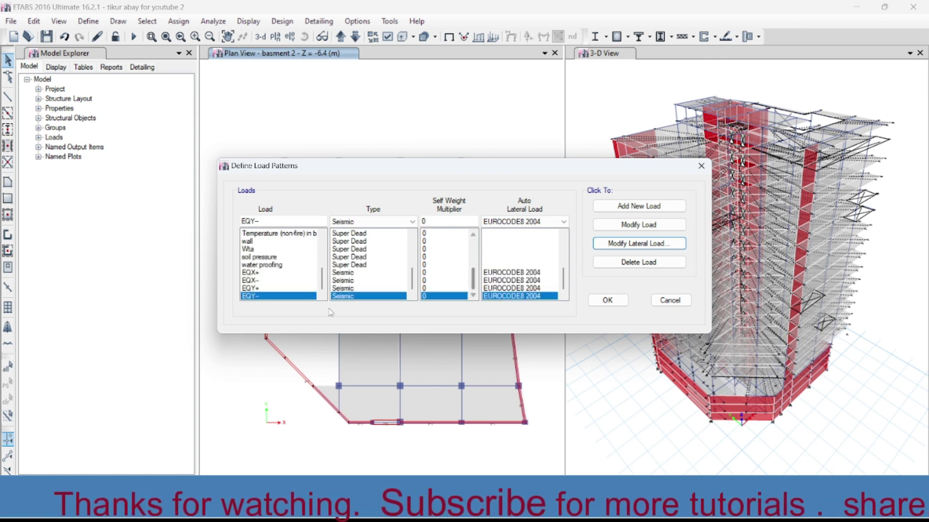
left_click(619, 302)
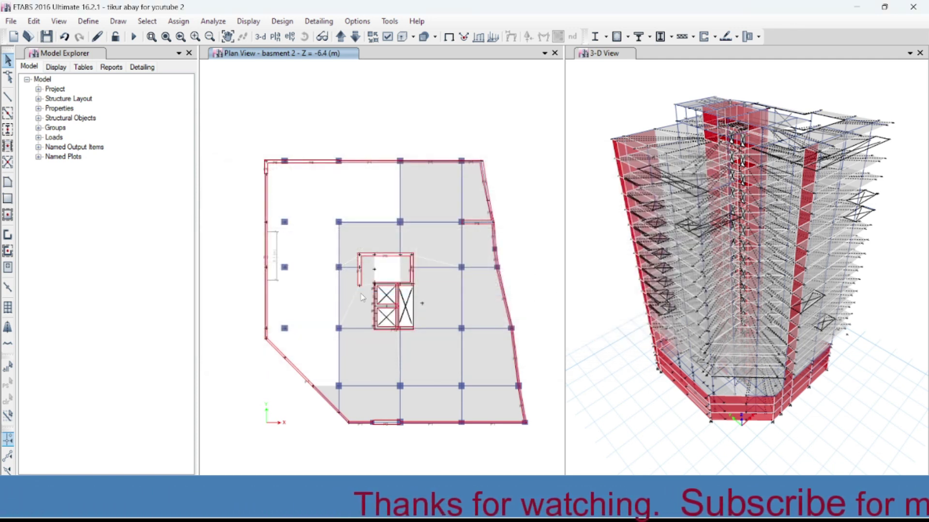